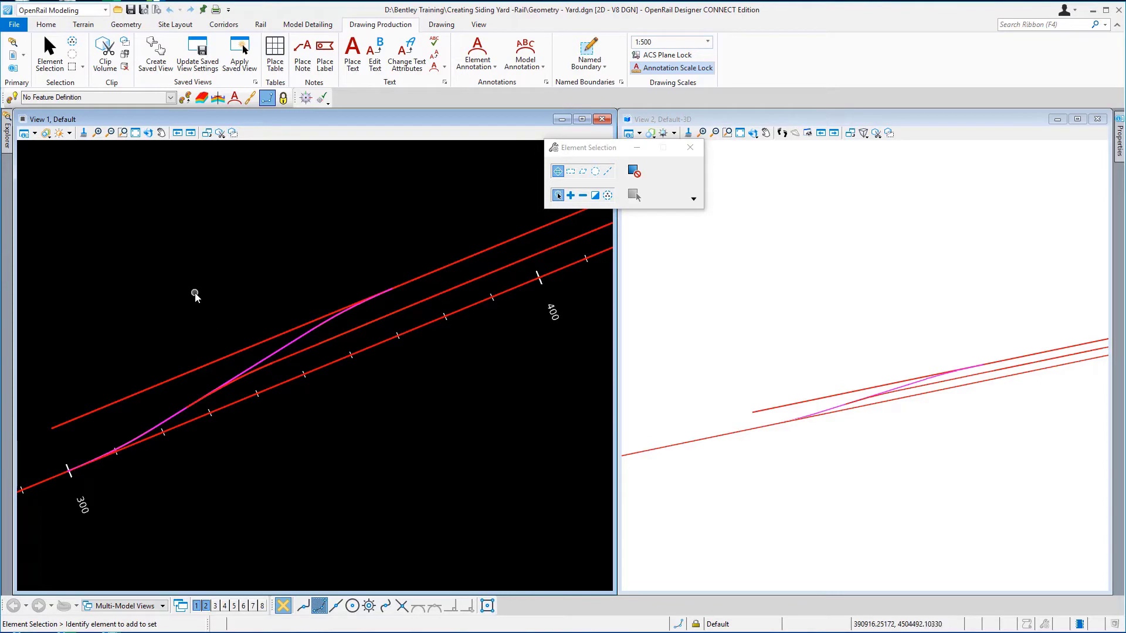
Step: Bring up the File backstage's Open page listing recent Training-Metric files
left_click(14, 24)
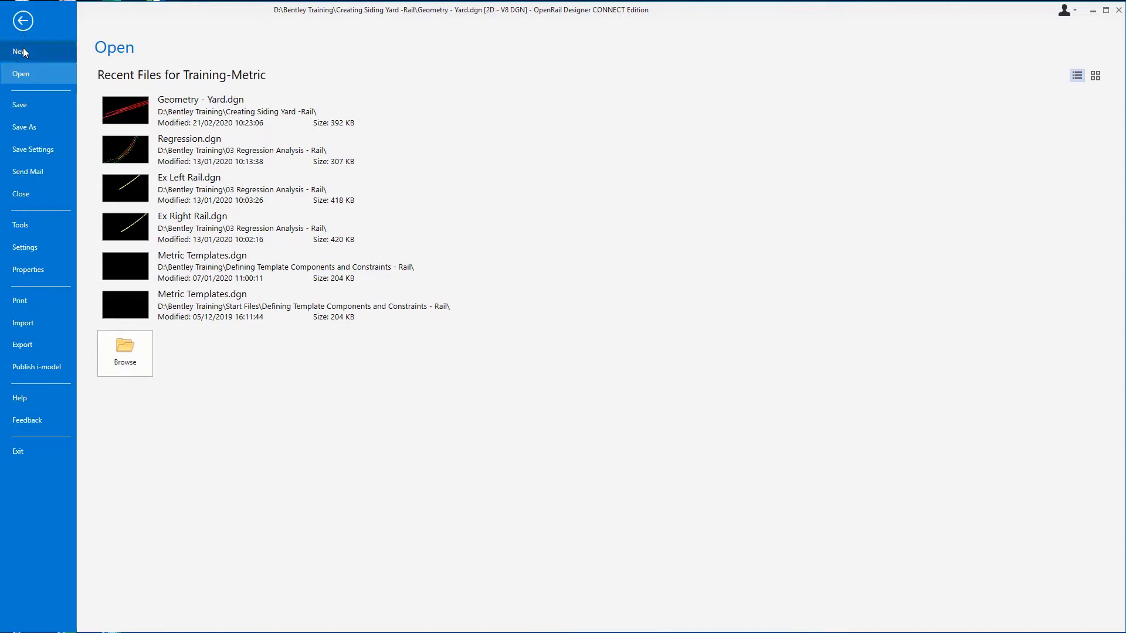
Step: Start a new design file named Metric-Corridor-Yard in the Creating Siding Yard -Rail folder
left_click(24, 48)
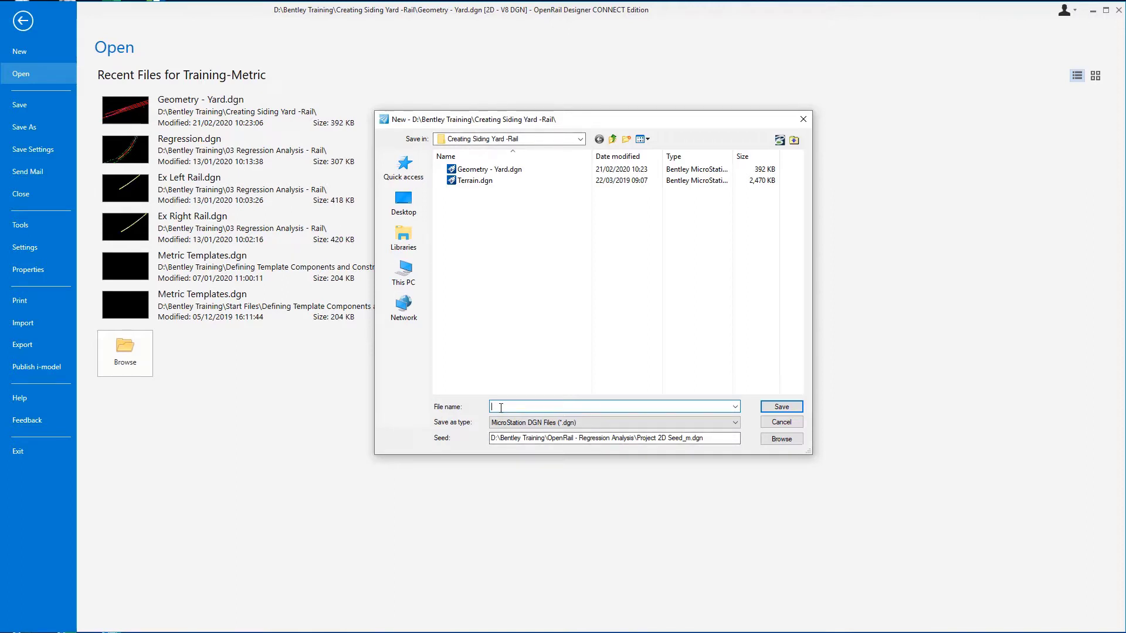
type("Metric")
type("-Co")
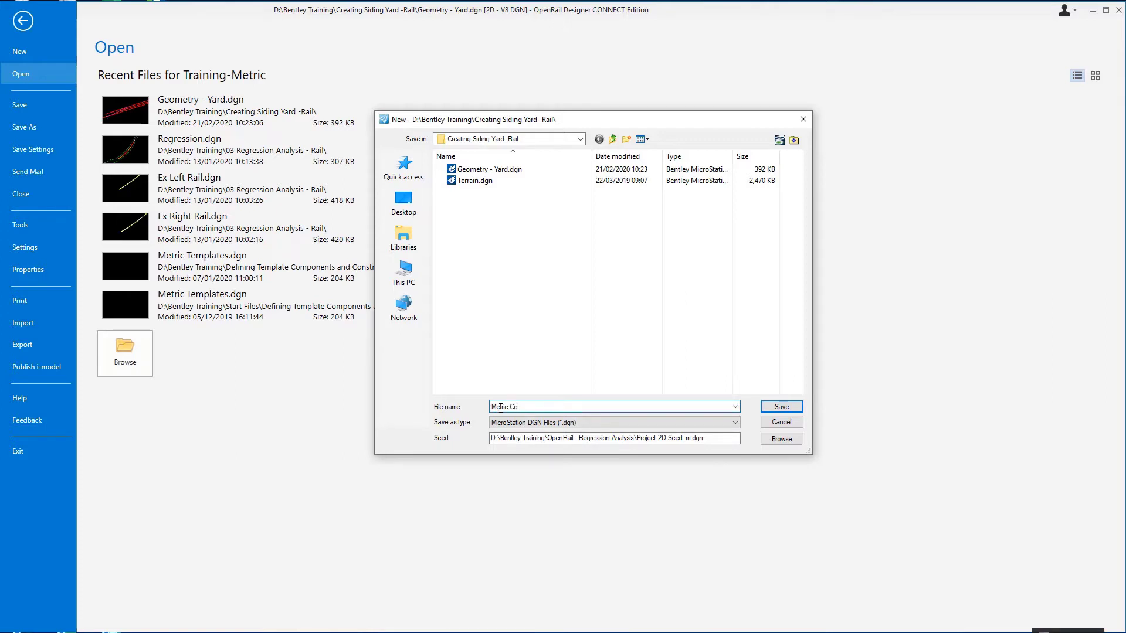
type("rridor-Yard")
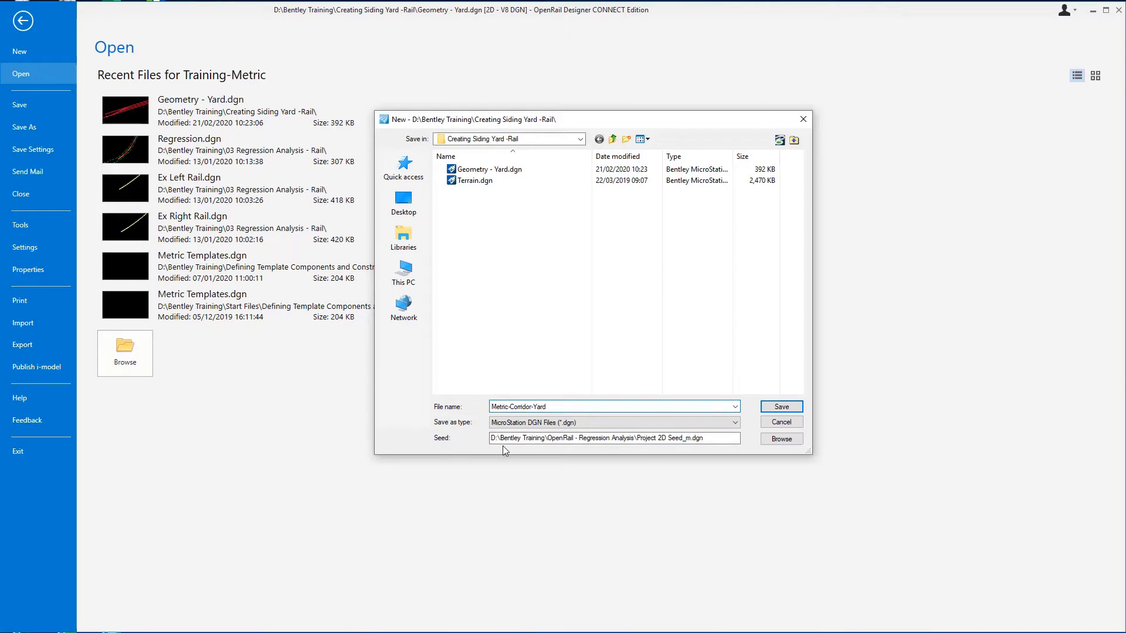
Step: Browse for a seed under C:\ProgramData\Bentley\OpenRail Designer CE\Configuration\Organization-Civil\_Civil Default Standards - Metric
left_click(780, 440)
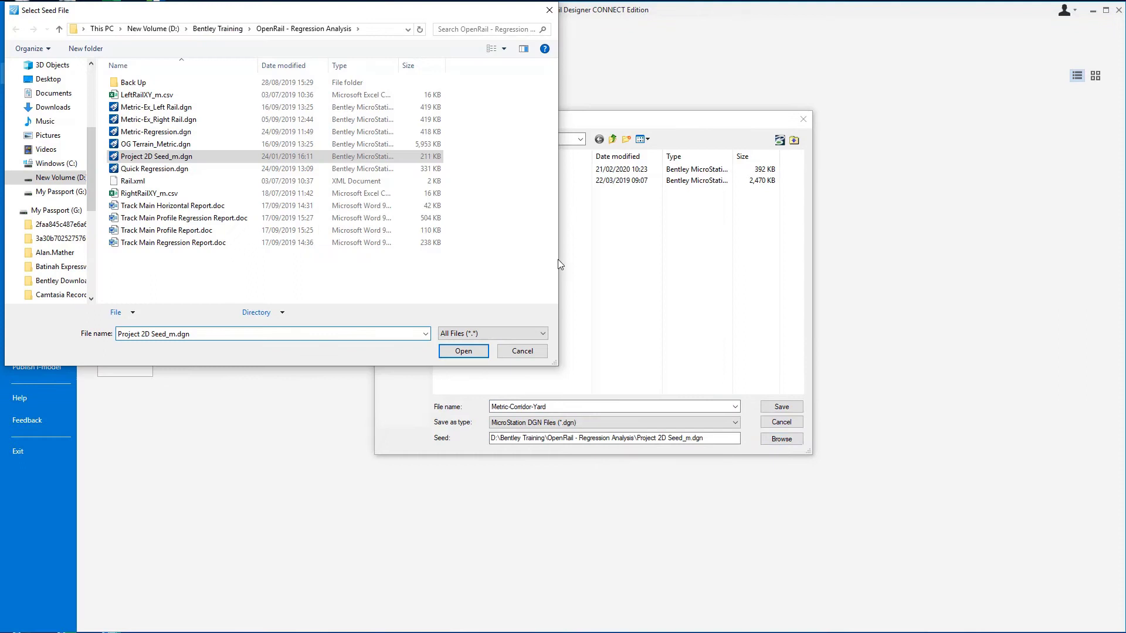
left_click_drag(385, 20, 643, 42)
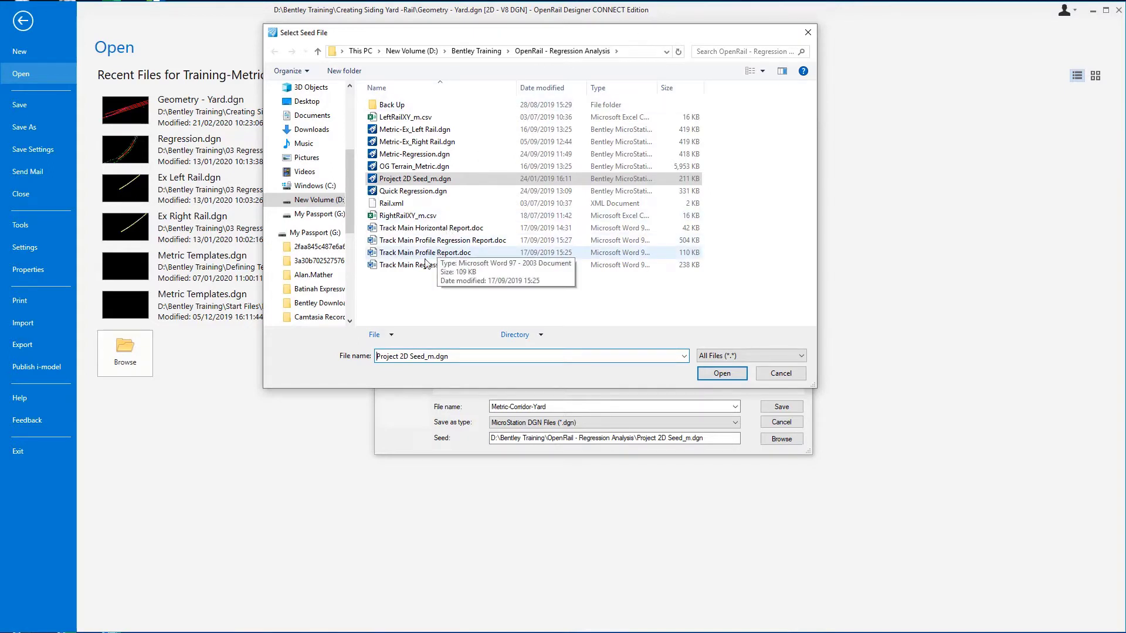
left_click(311, 186)
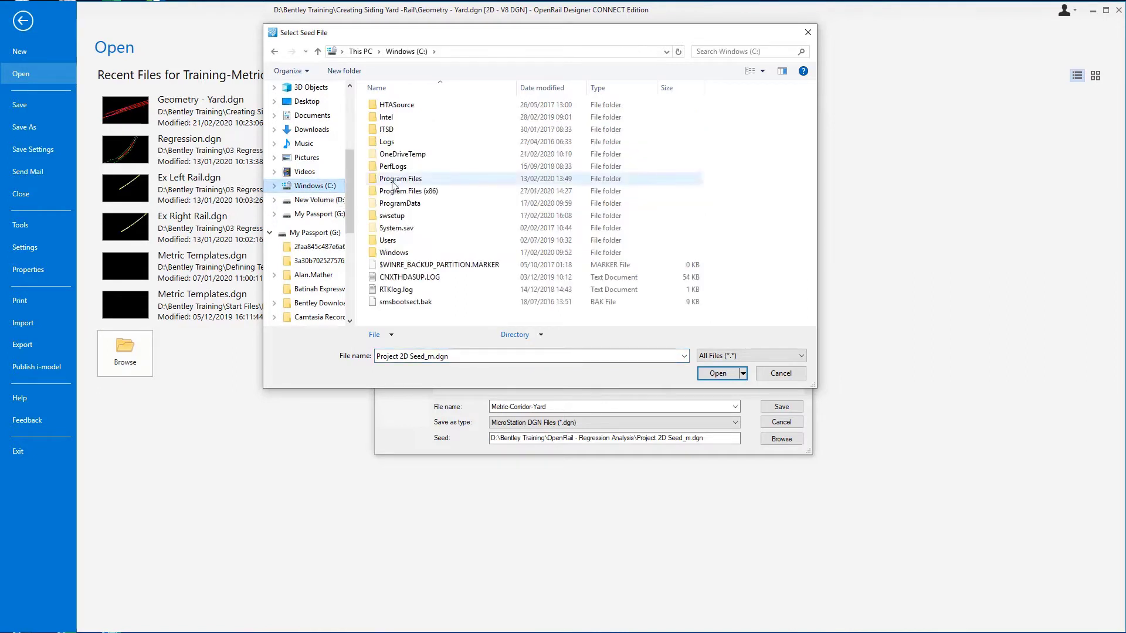
double_click(401, 203)
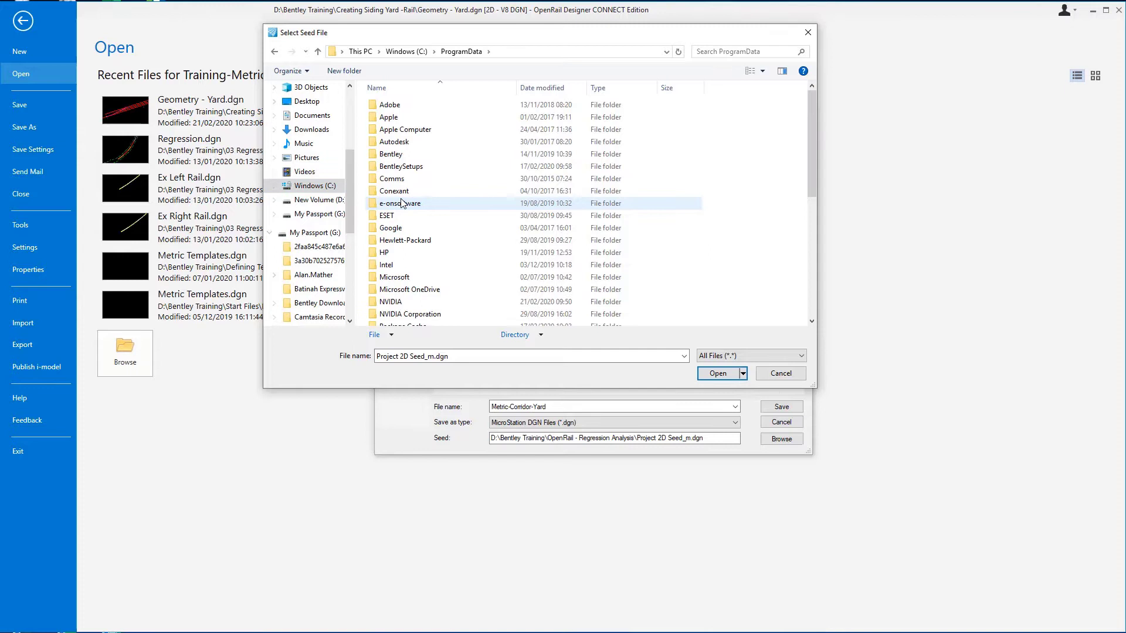
double_click(405, 155)
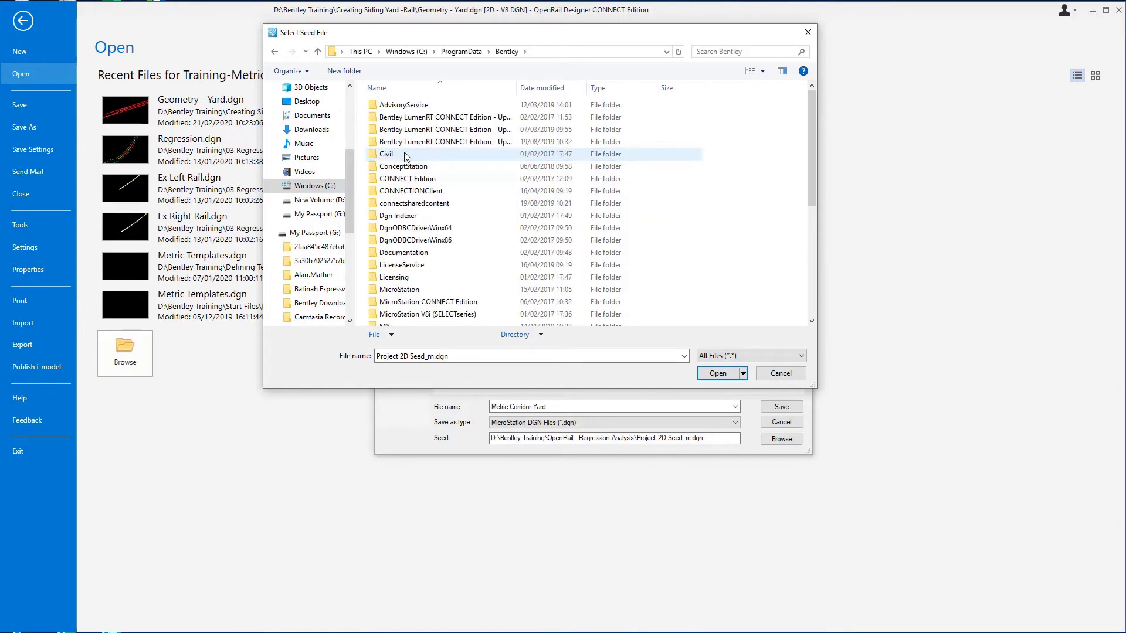
scroll(499, 217, "down", 3)
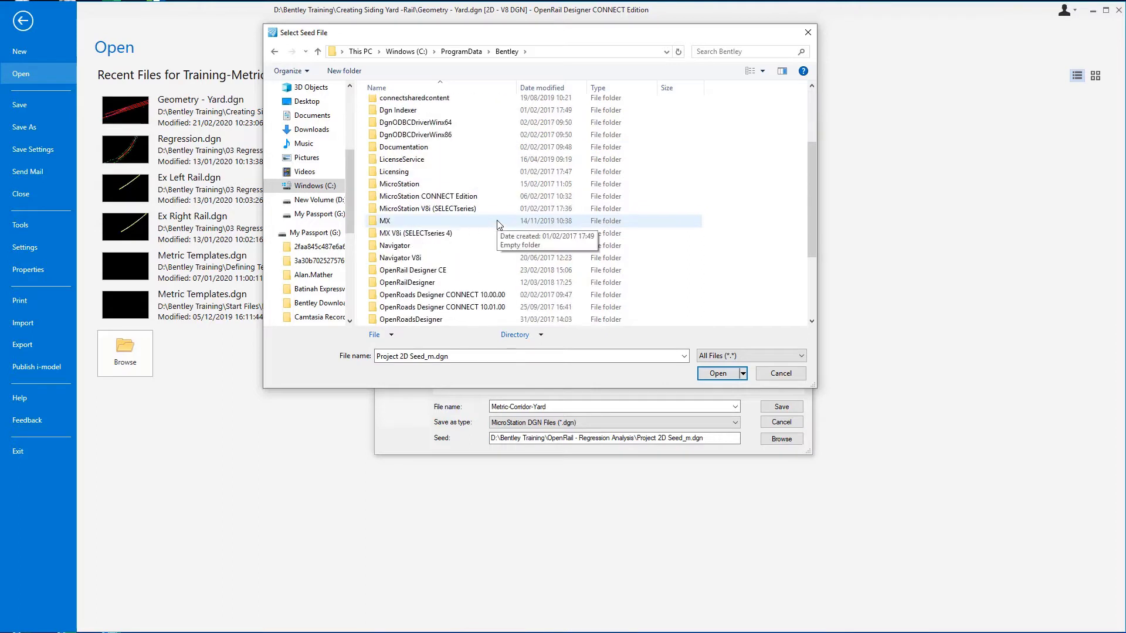
double_click(437, 271)
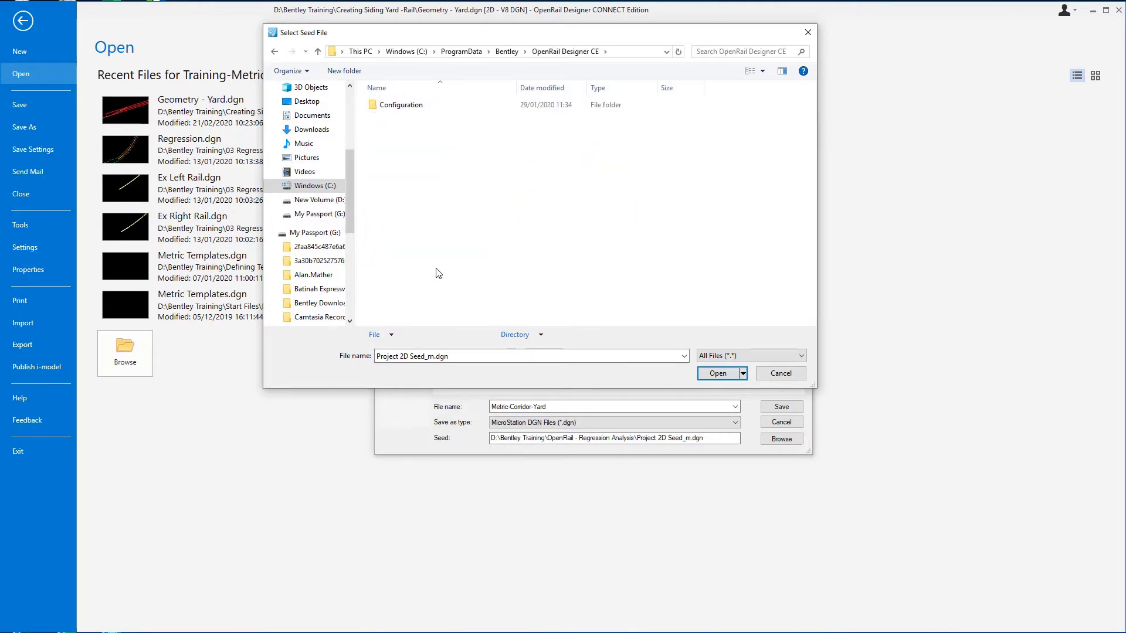
double_click(403, 107)
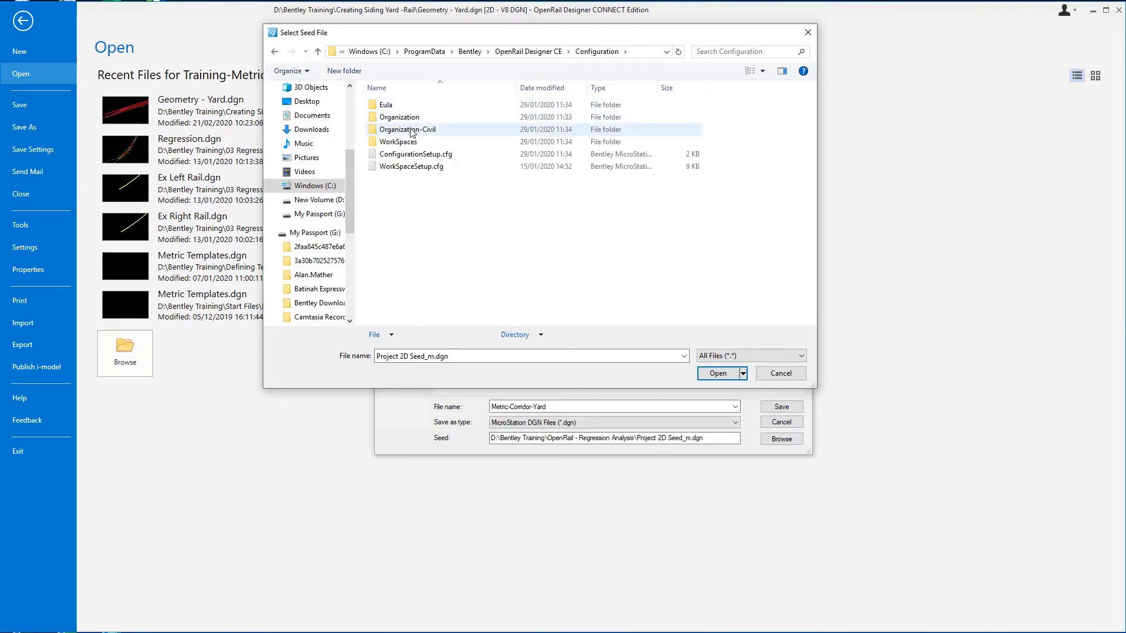
double_click(412, 130)
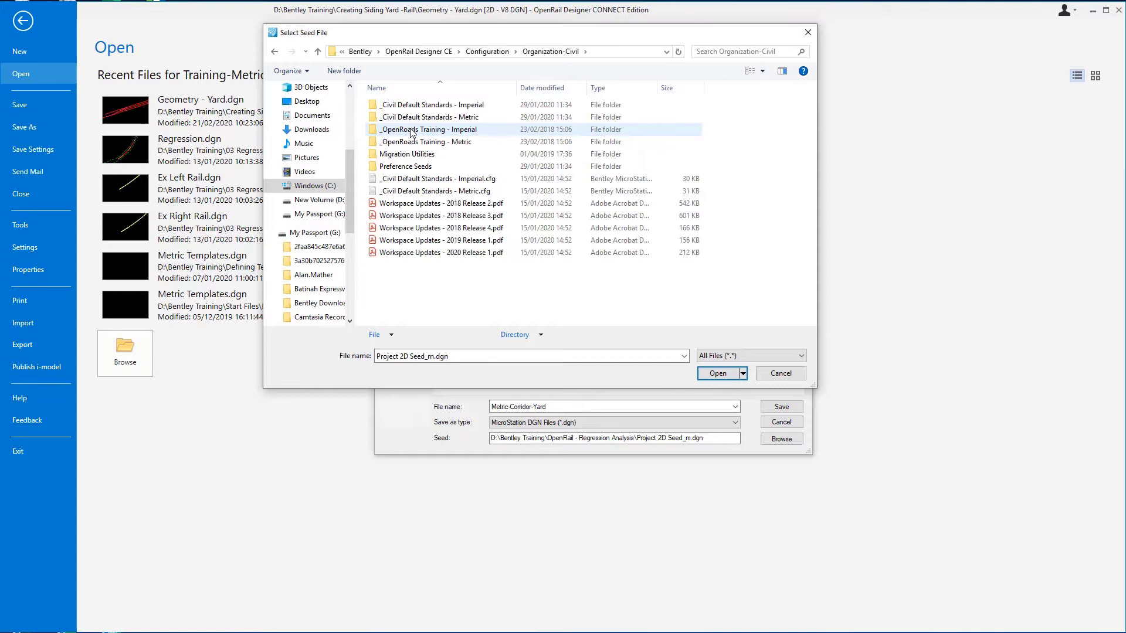
double_click(451, 118)
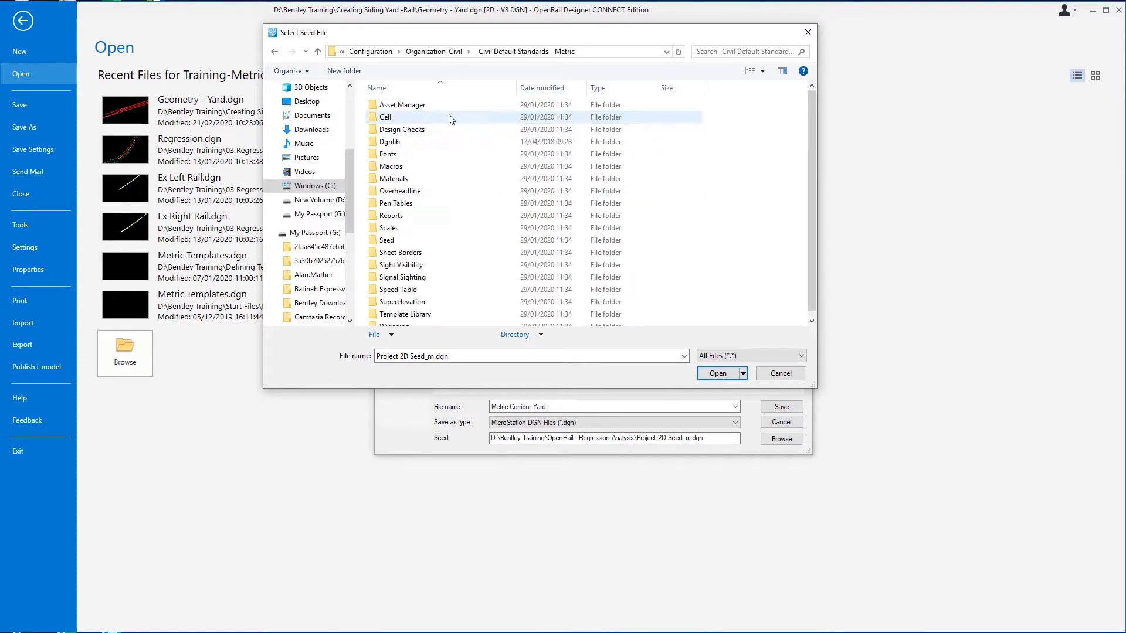
Step: Choose Seed2D - Metric Rail Design.dgn from the Seed folder as the new file's seed
double_click(387, 240)
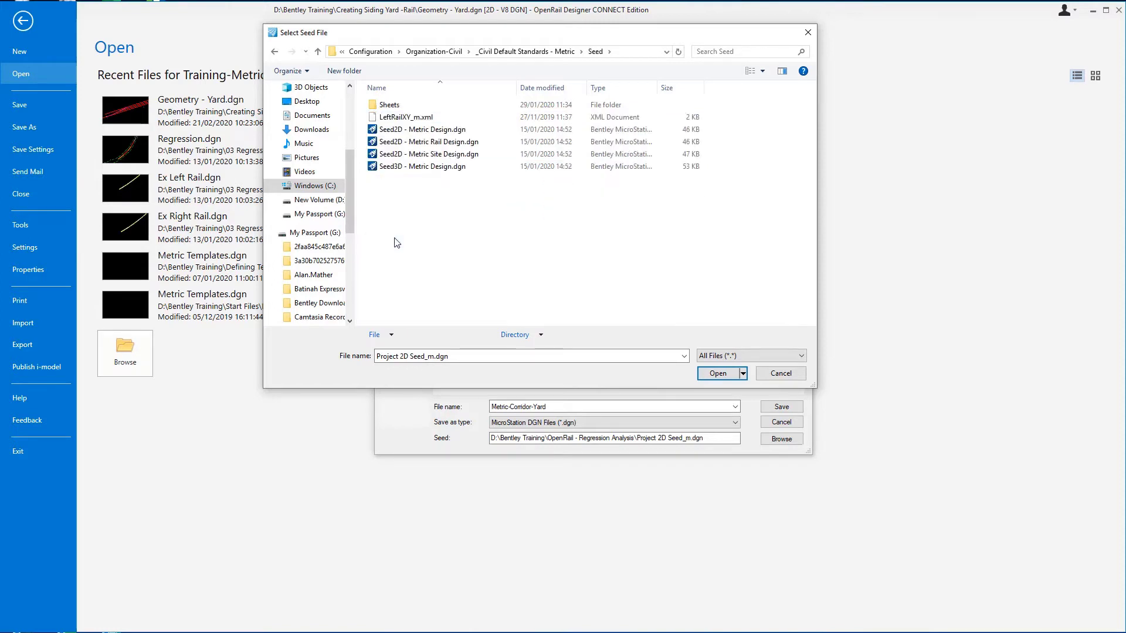
left_click(384, 133)
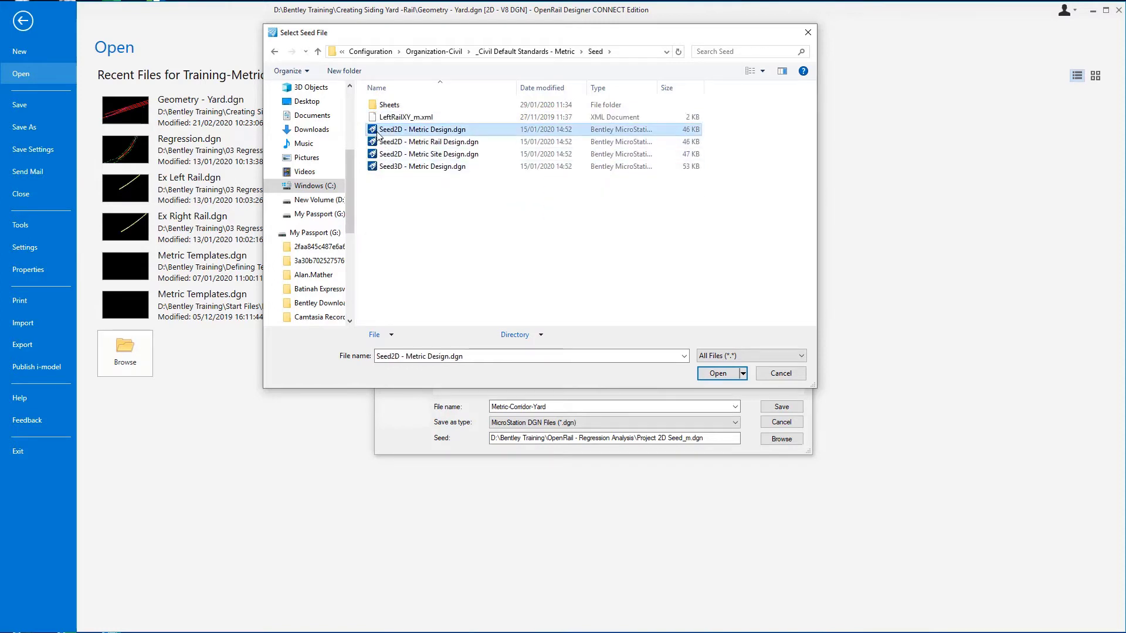
left_click(426, 144)
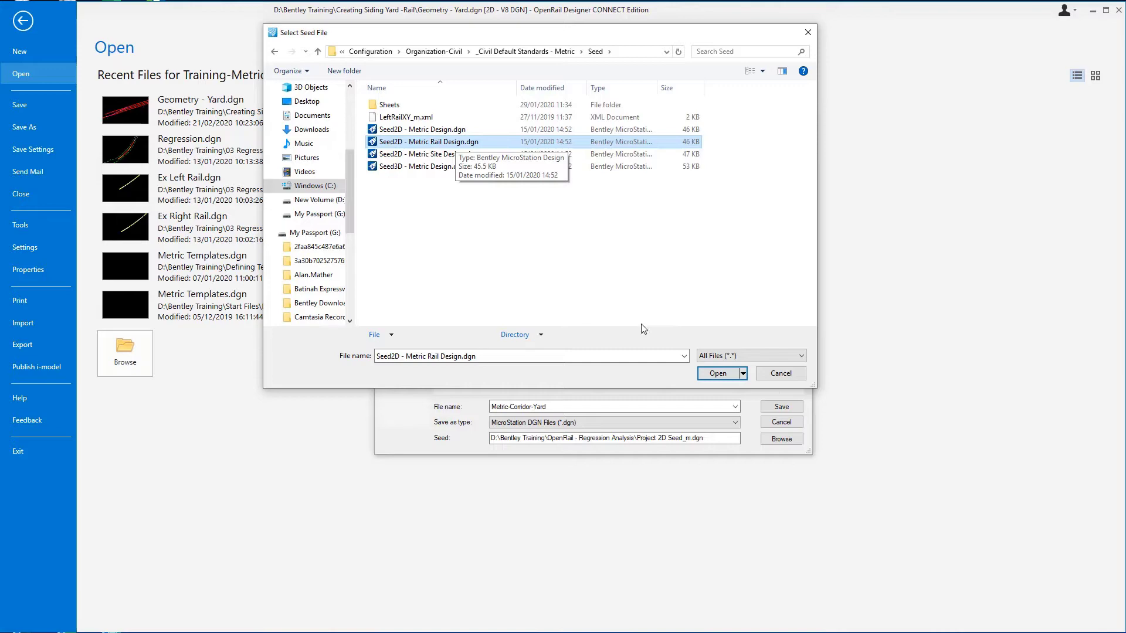
left_click(715, 373)
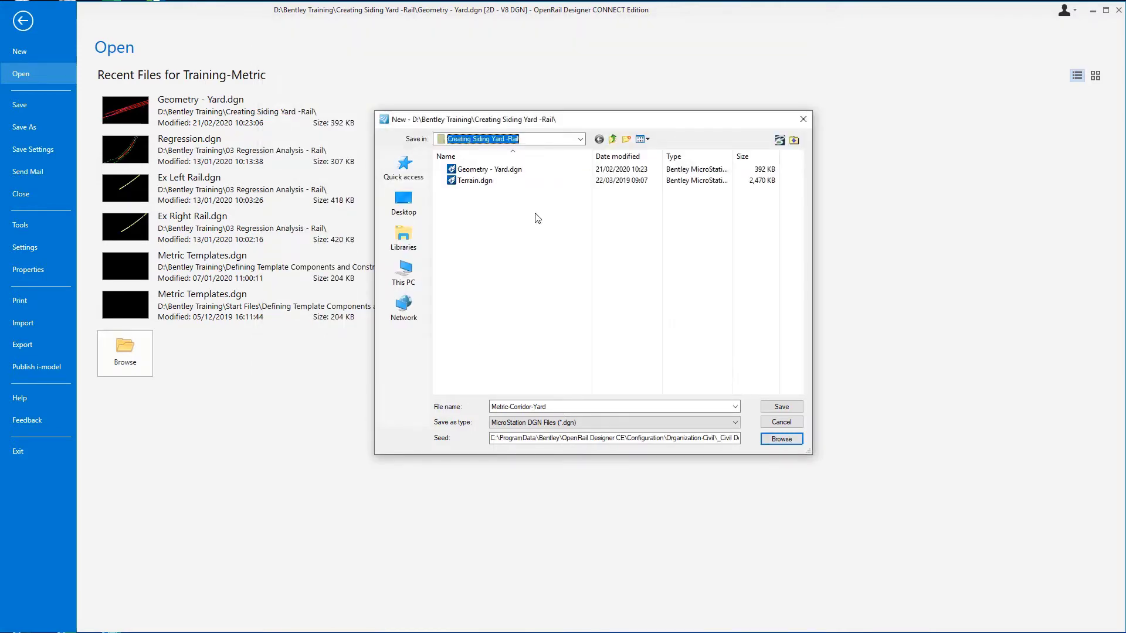
Step: Create Metric-Corridor-Yard.dgn and show its References dialog, still empty
left_click(779, 409)
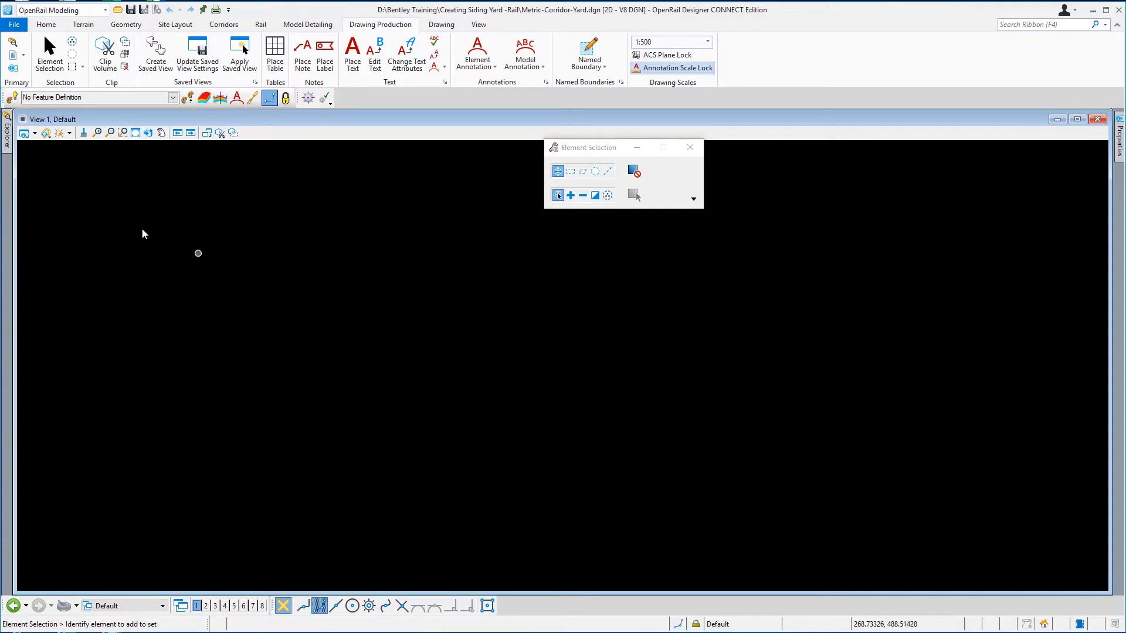
left_click(83, 132)
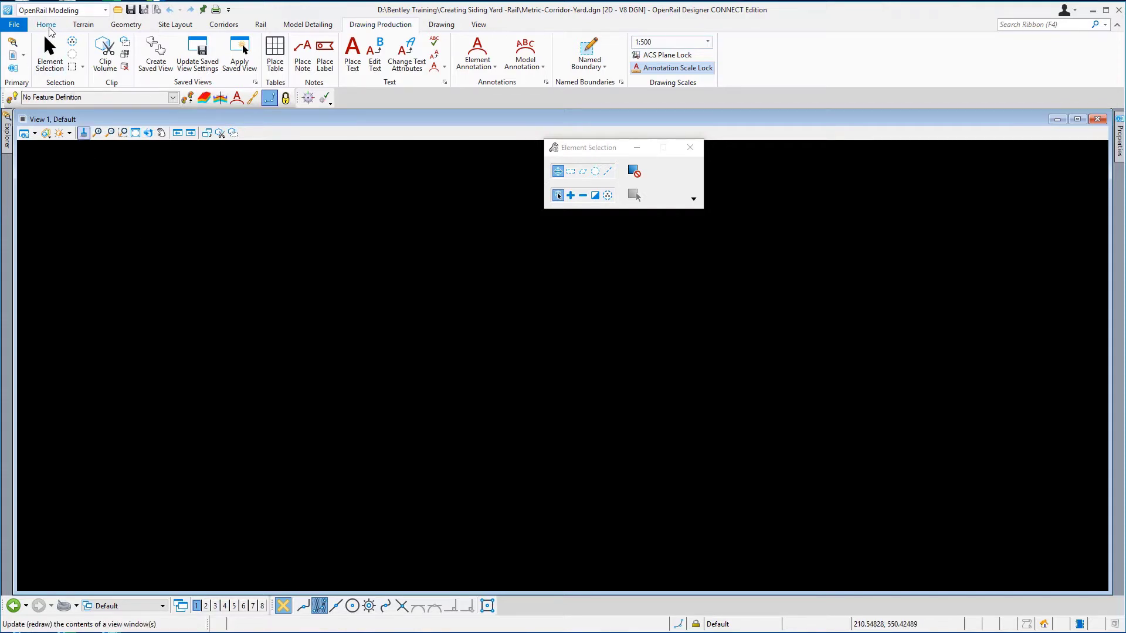
left_click(46, 24)
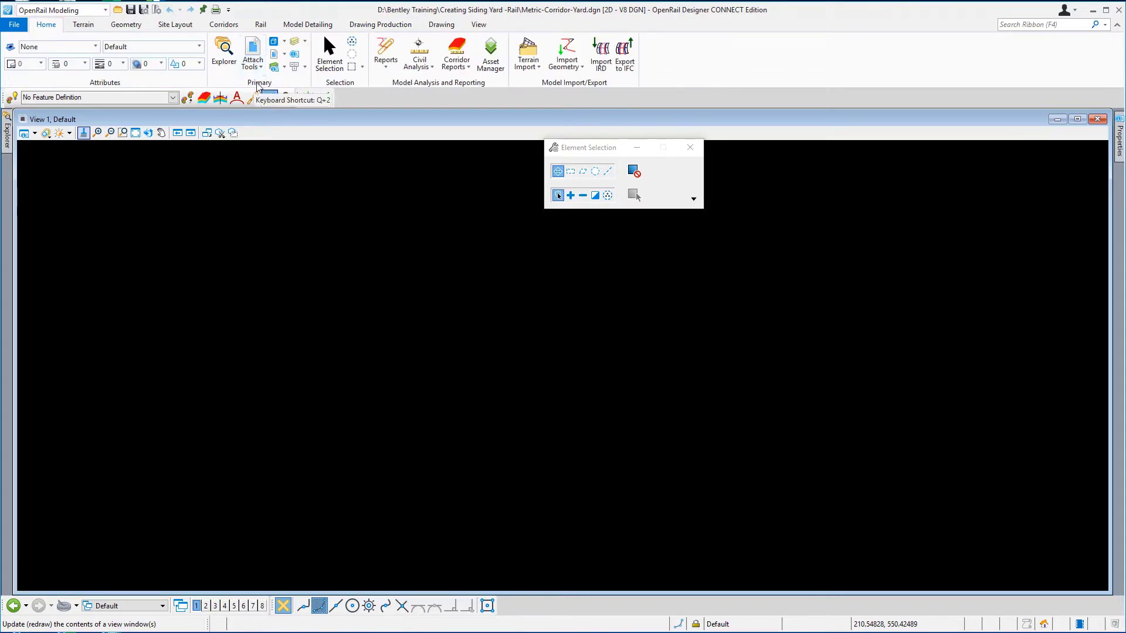
left_click(252, 62)
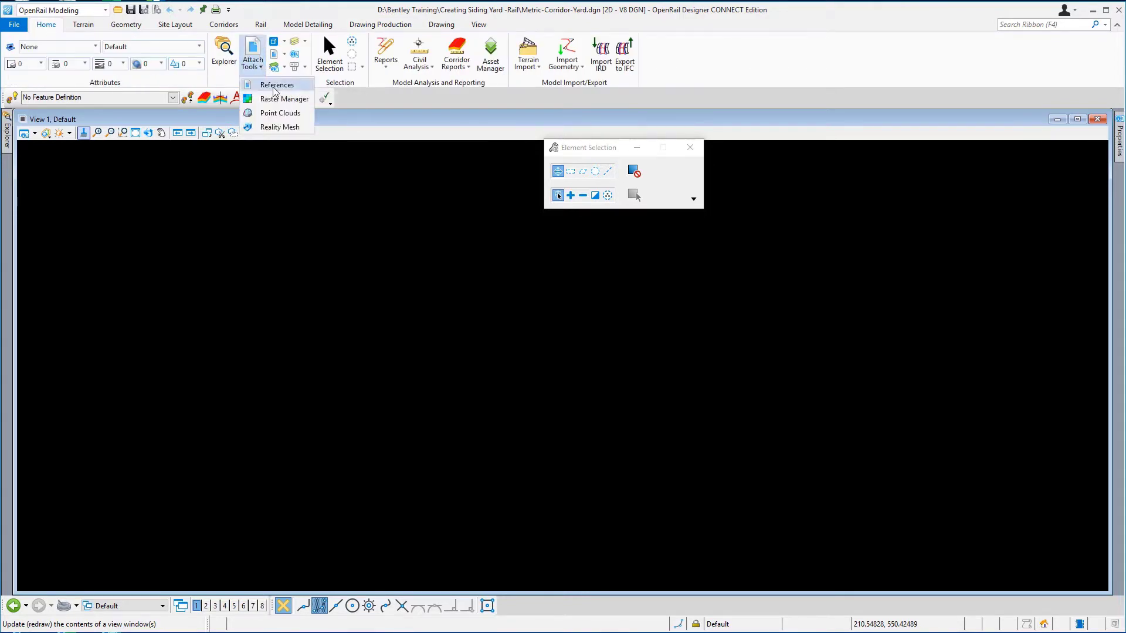
left_click(275, 88)
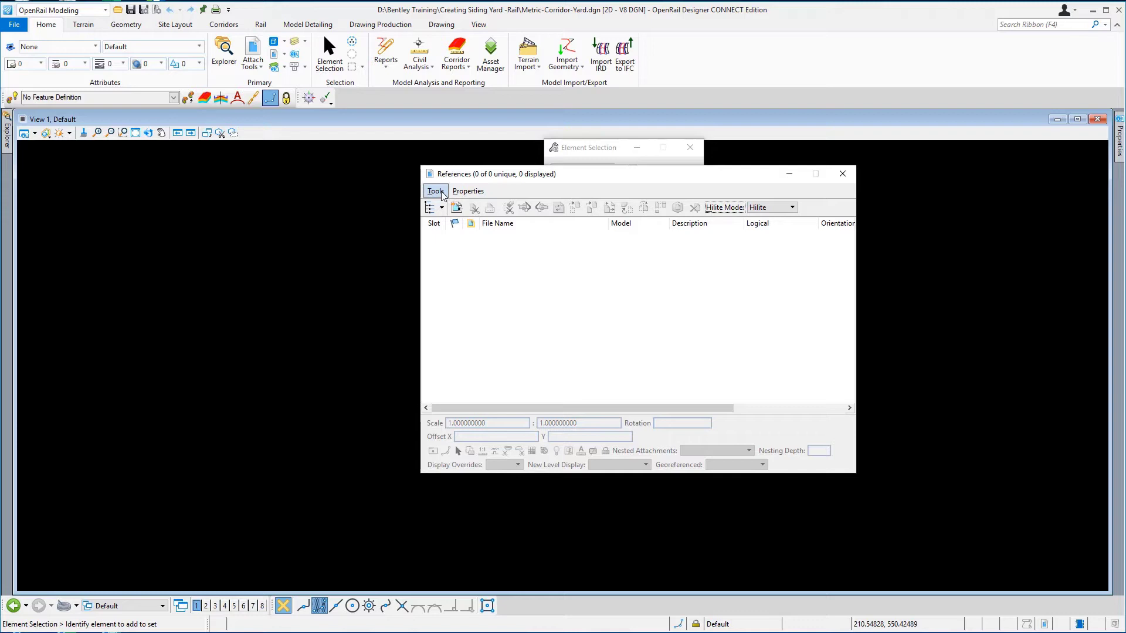
Step: Attach Geometry - Yard.dgn and Terrain.dgn as references with default attachment settings
left_click(435, 191)
left_click(443, 206)
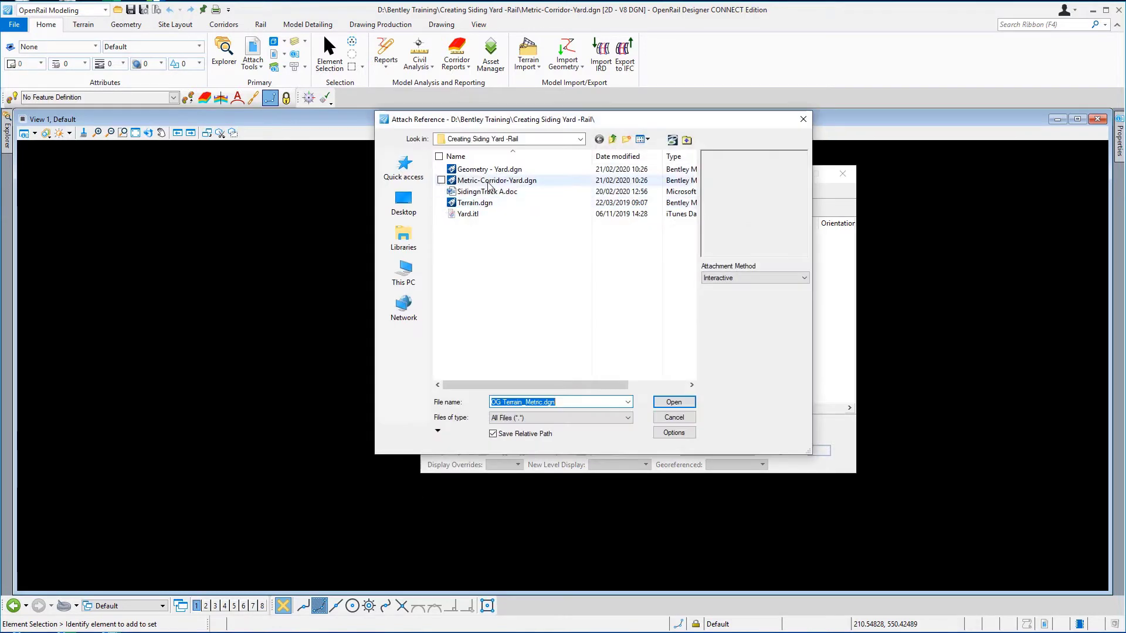
left_click(482, 171)
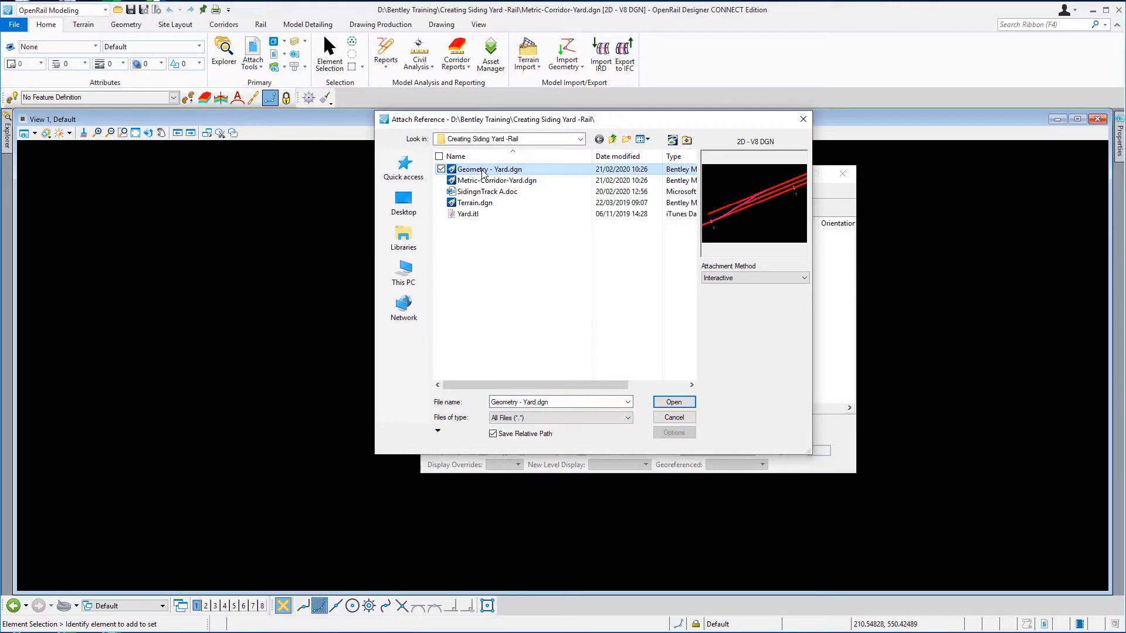
left_click(482, 203, "ctrl")
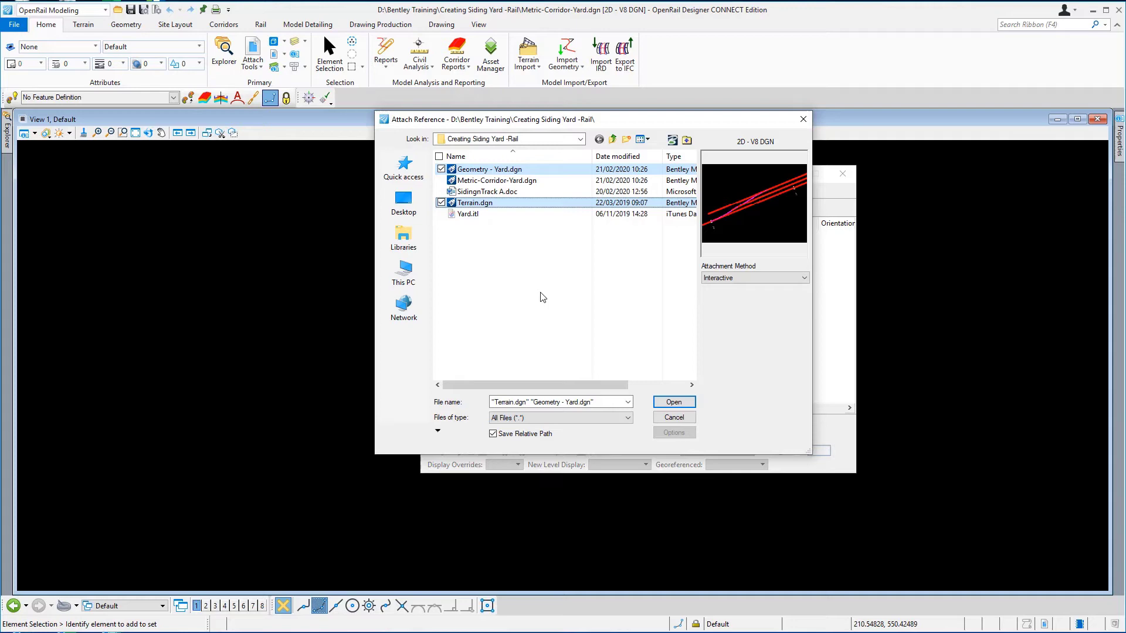
left_click(673, 403)
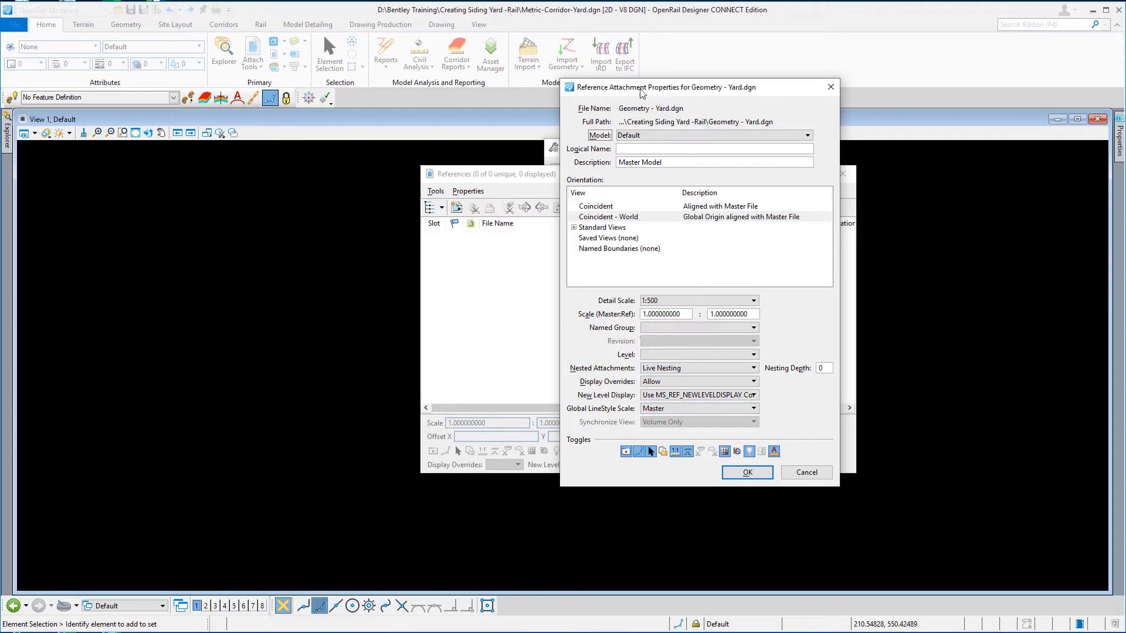
left_click(751, 475)
left_click(747, 468)
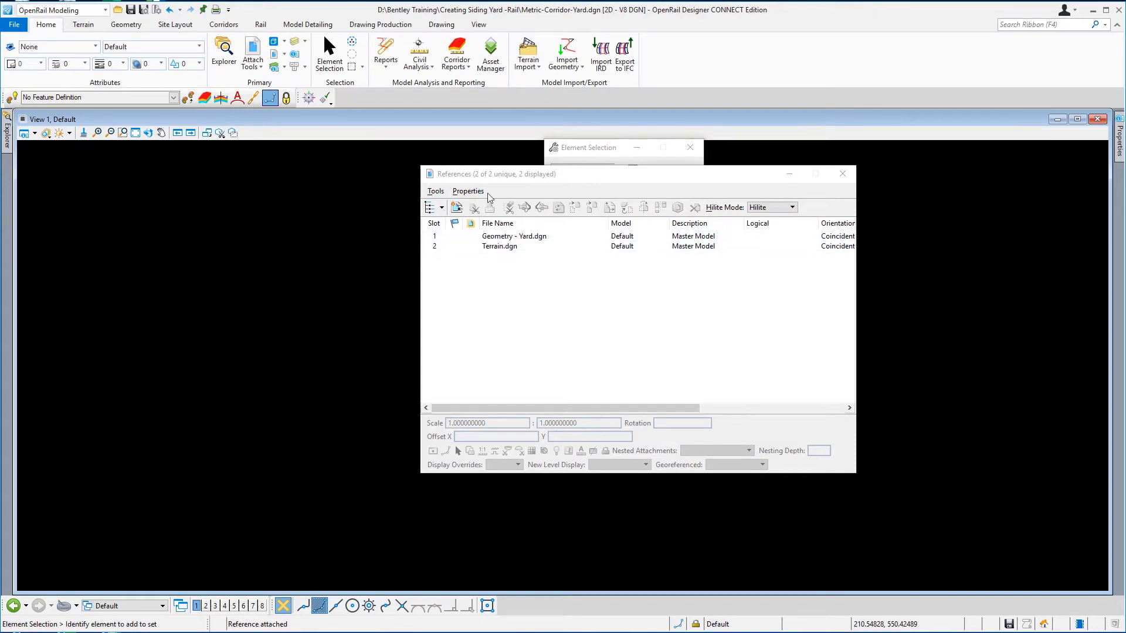
left_click(843, 174)
left_click(135, 133)
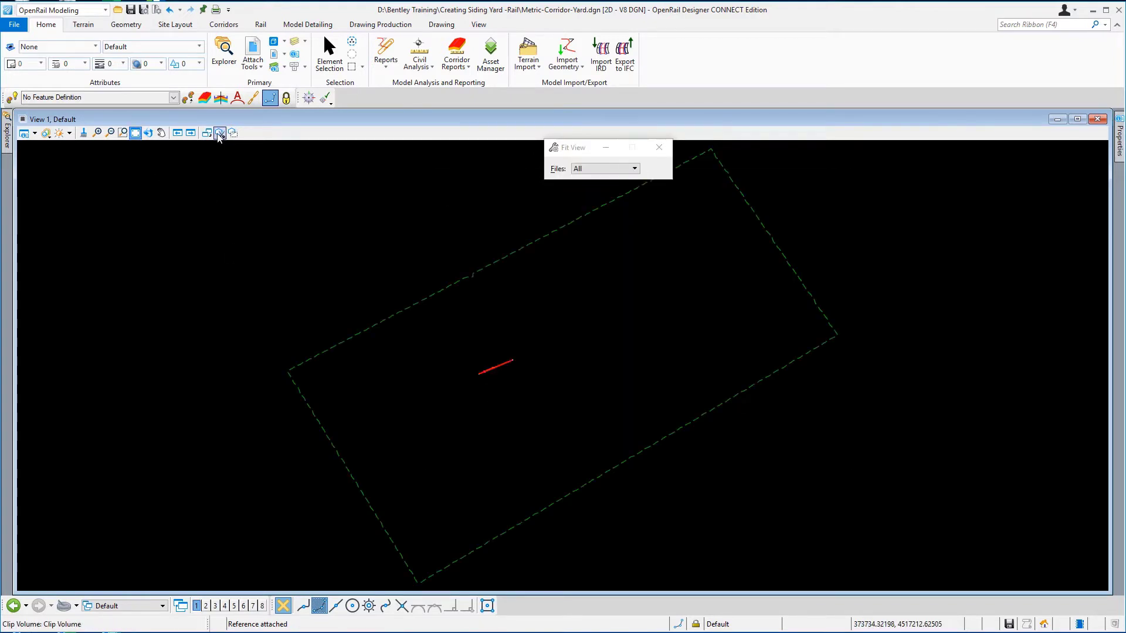
left_click(122, 132)
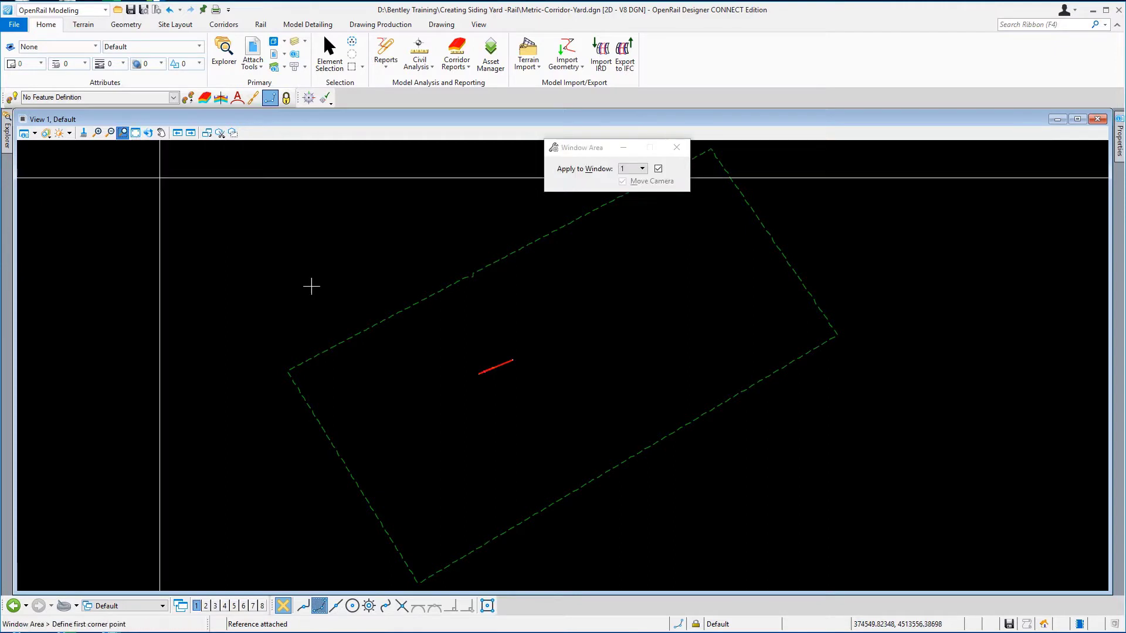
left_click(470, 353)
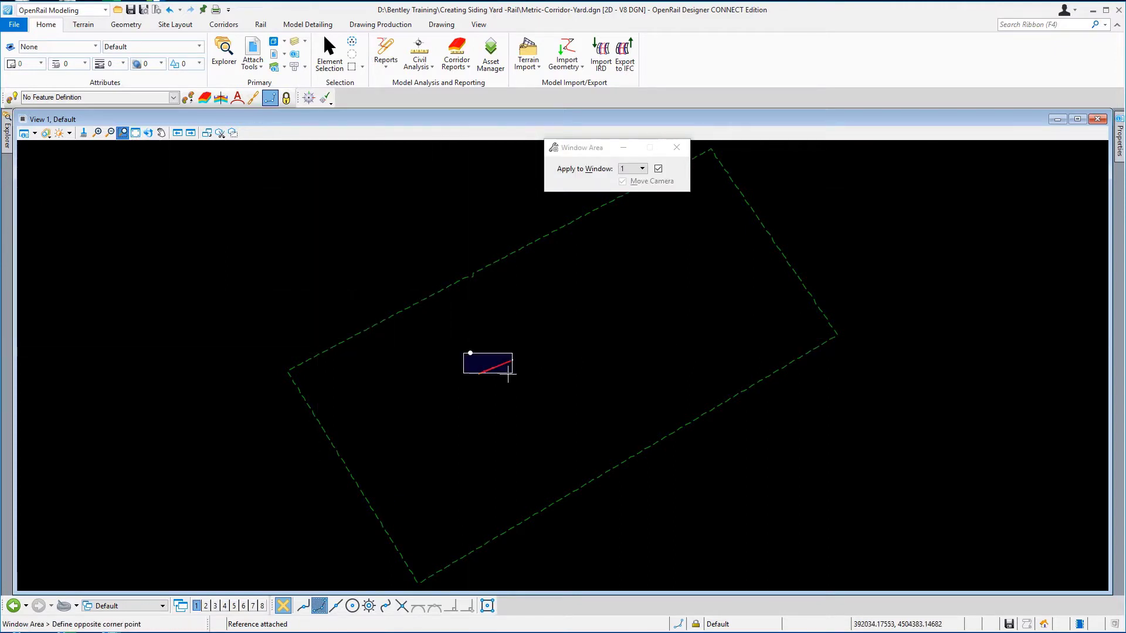
left_click(514, 379)
right_click(703, 457)
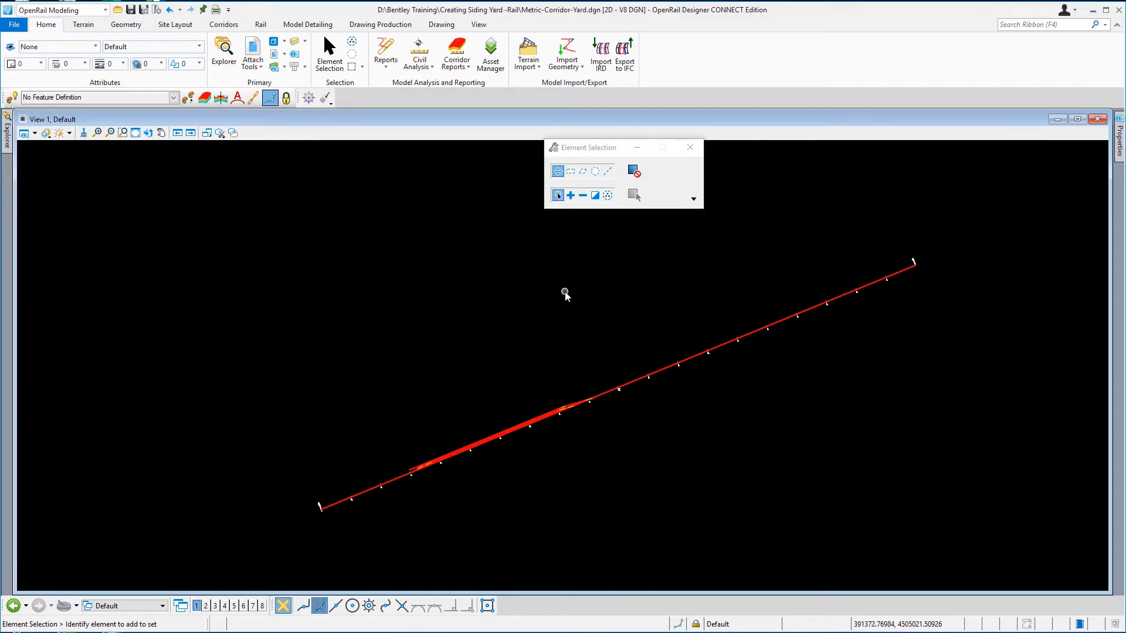
Step: Switch the window to the 2 Views Plan/3D layout
right_click(565, 293)
mouse_move(595, 304)
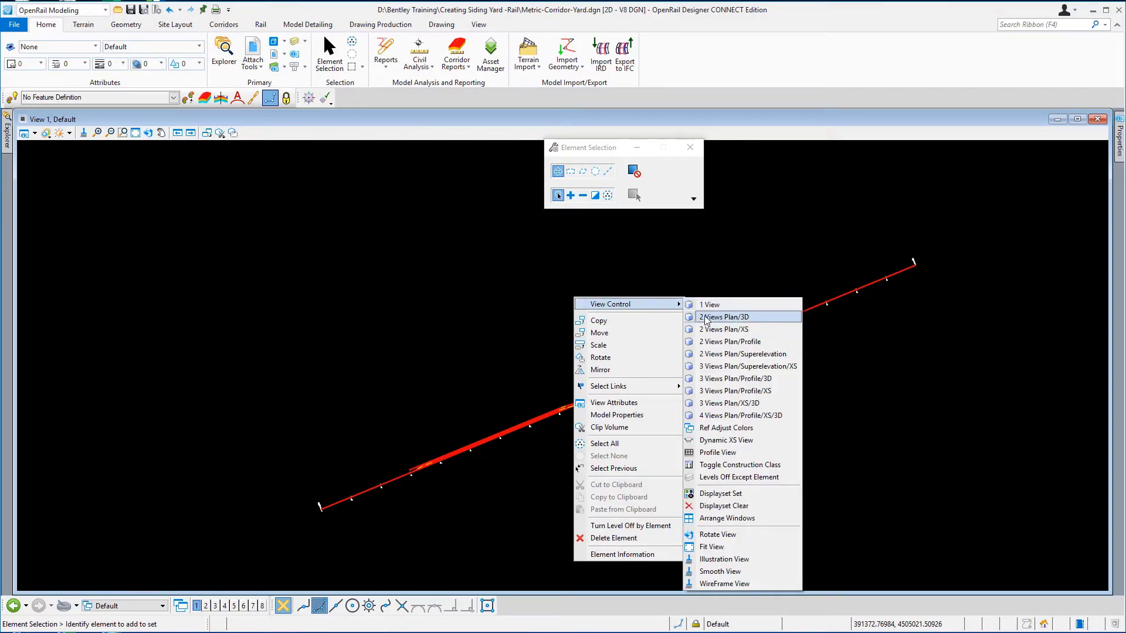
left_click(741, 319)
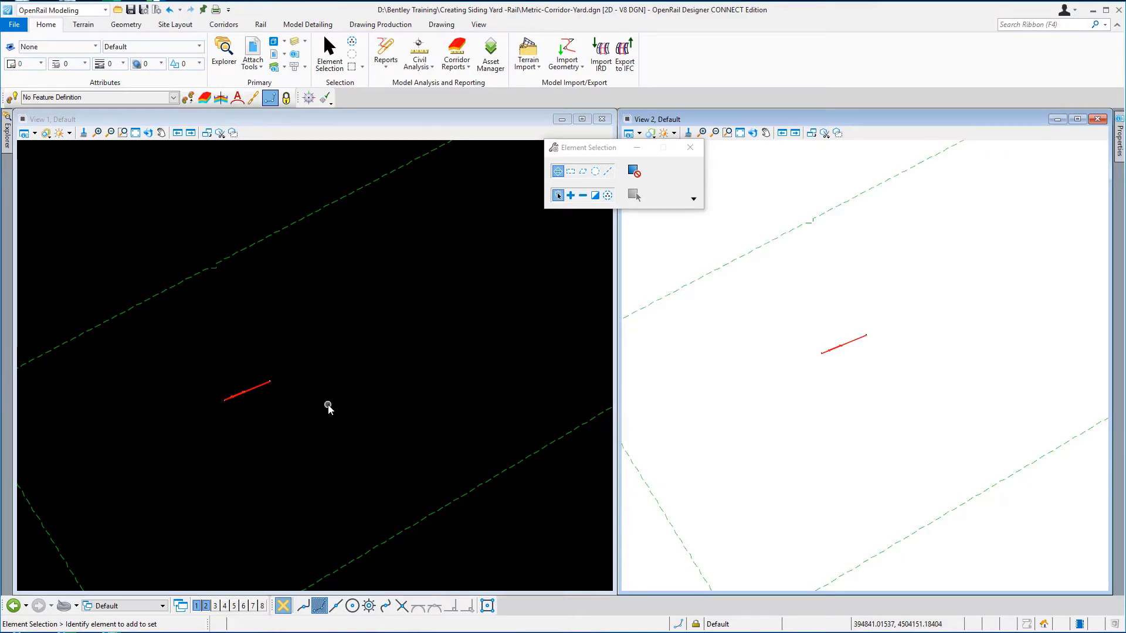
Step: Set the UtahTerrain boundary in the plan view as the active terrain model
left_click(339, 124)
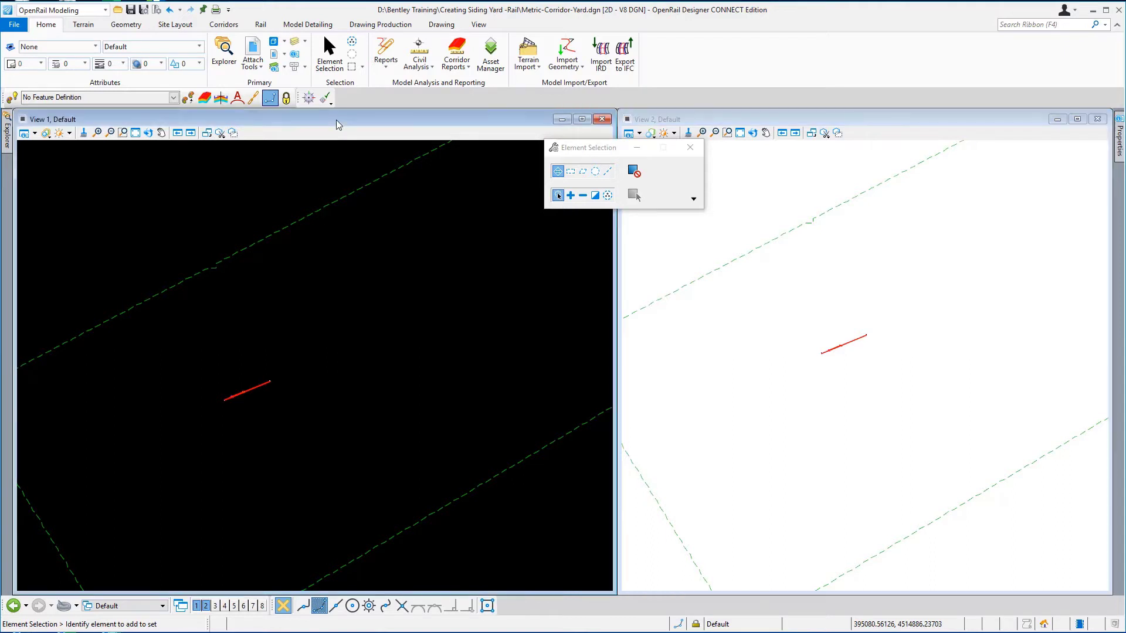
left_click(300, 222)
mouse_move(301, 219)
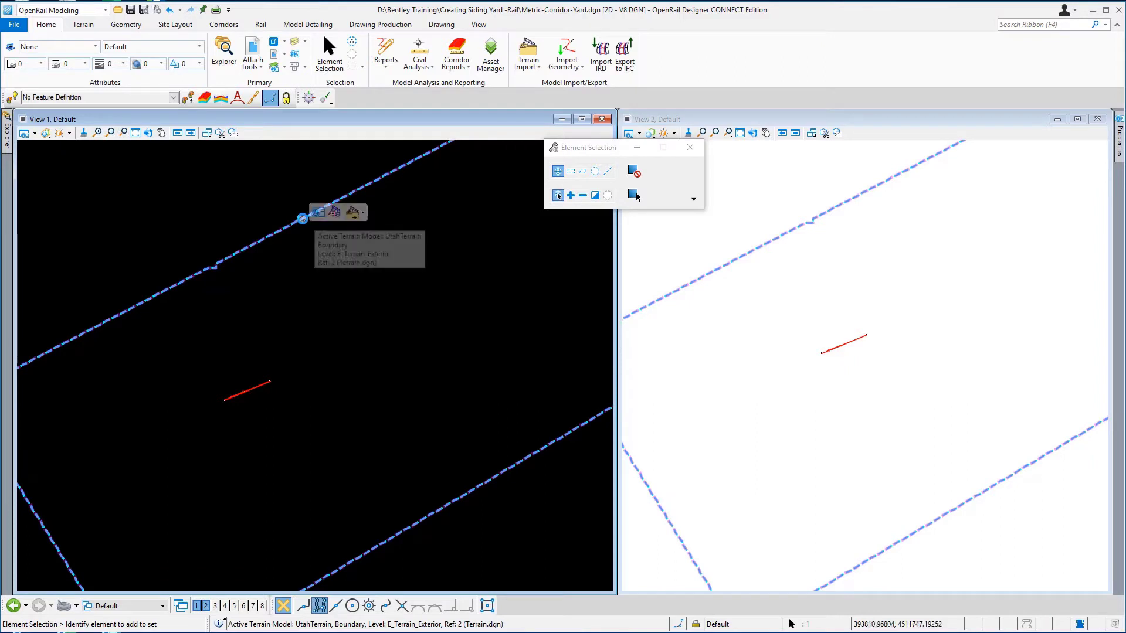
left_click(334, 213)
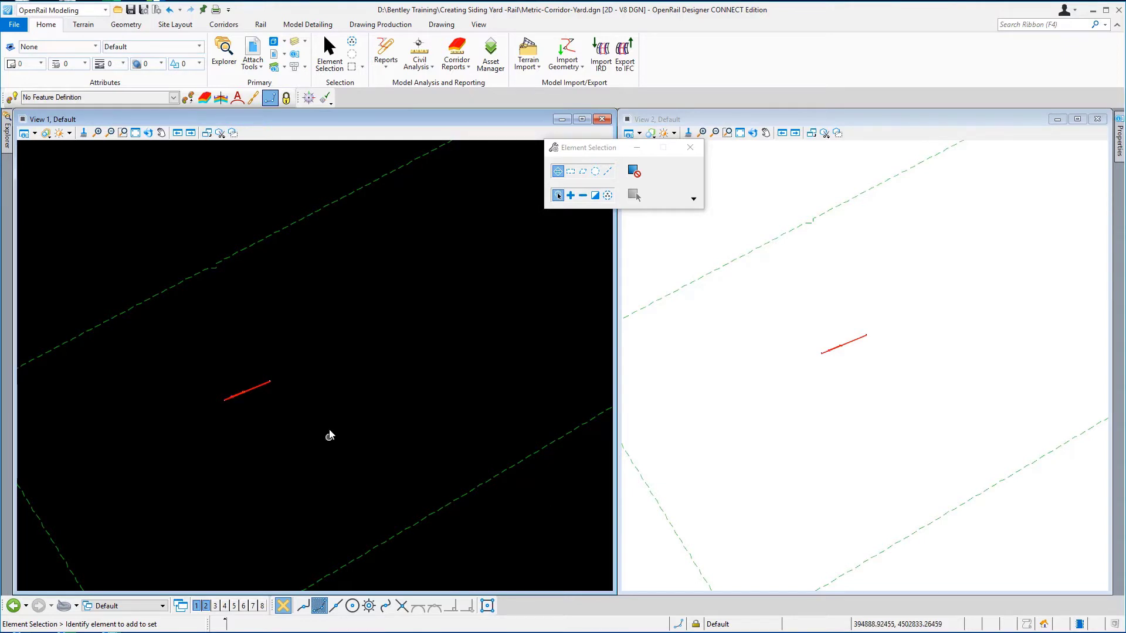
Step: Zoom View 1 onto the alignment and keep the OpenRail Modeling workflow active
middle_click_drag(330, 435, 375, 397)
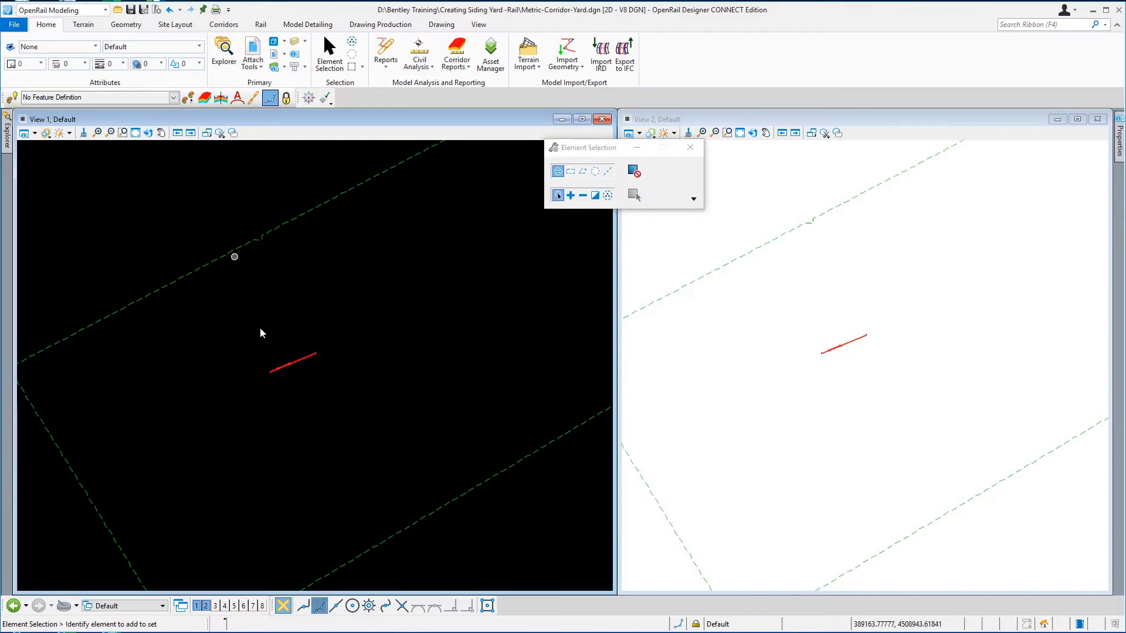
left_click(122, 133)
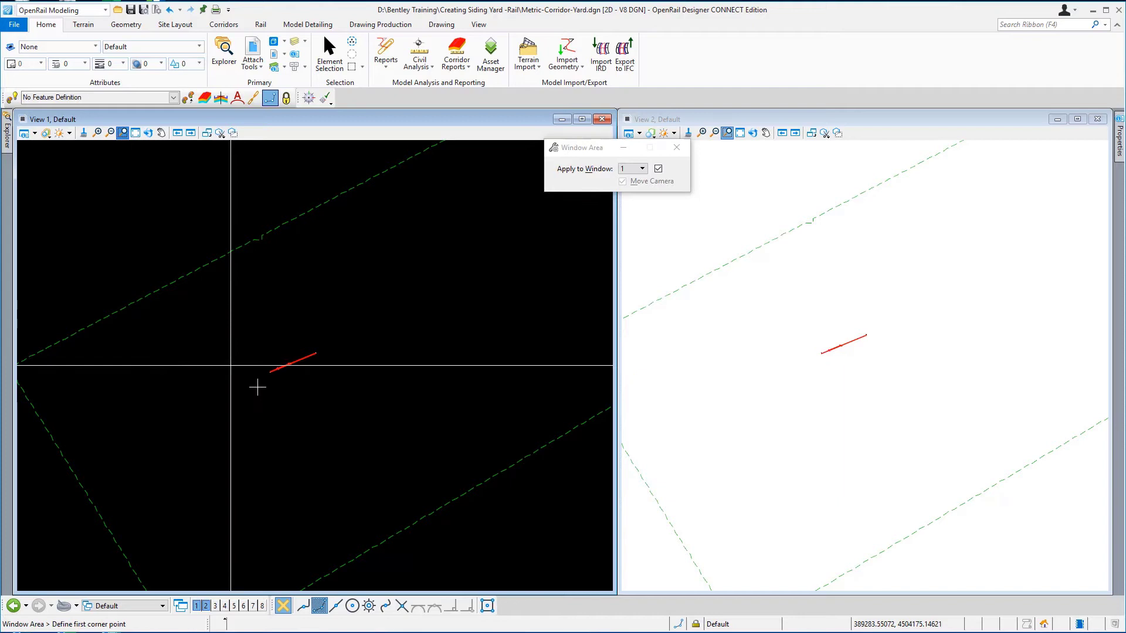
left_click(259, 342)
left_click(322, 387)
left_click(223, 24)
left_click(105, 55)
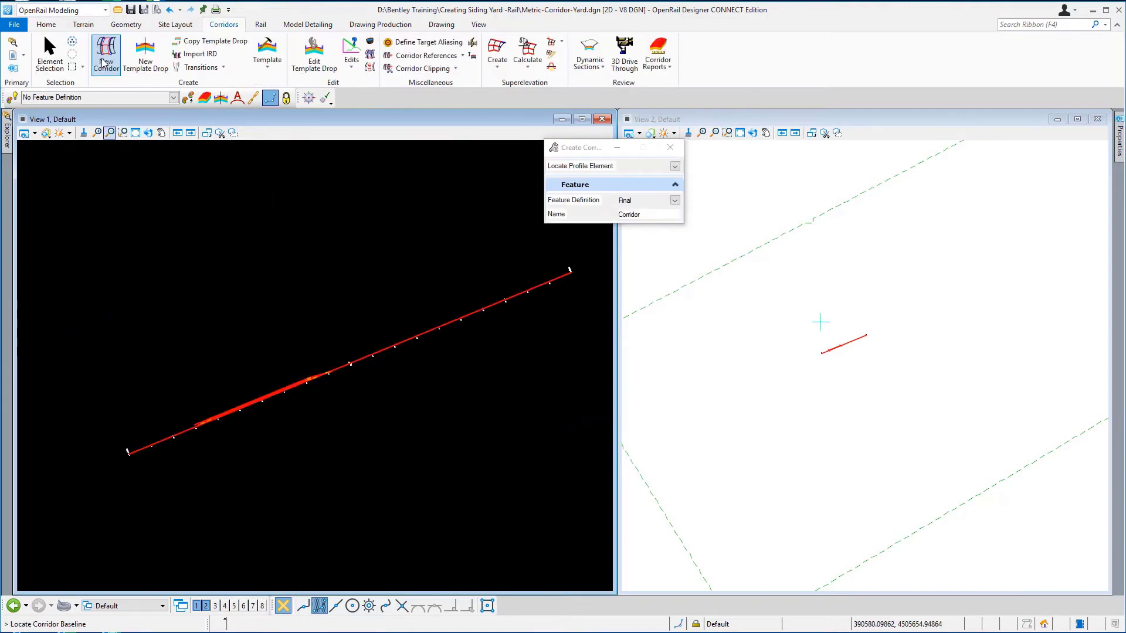
left_click(82, 12)
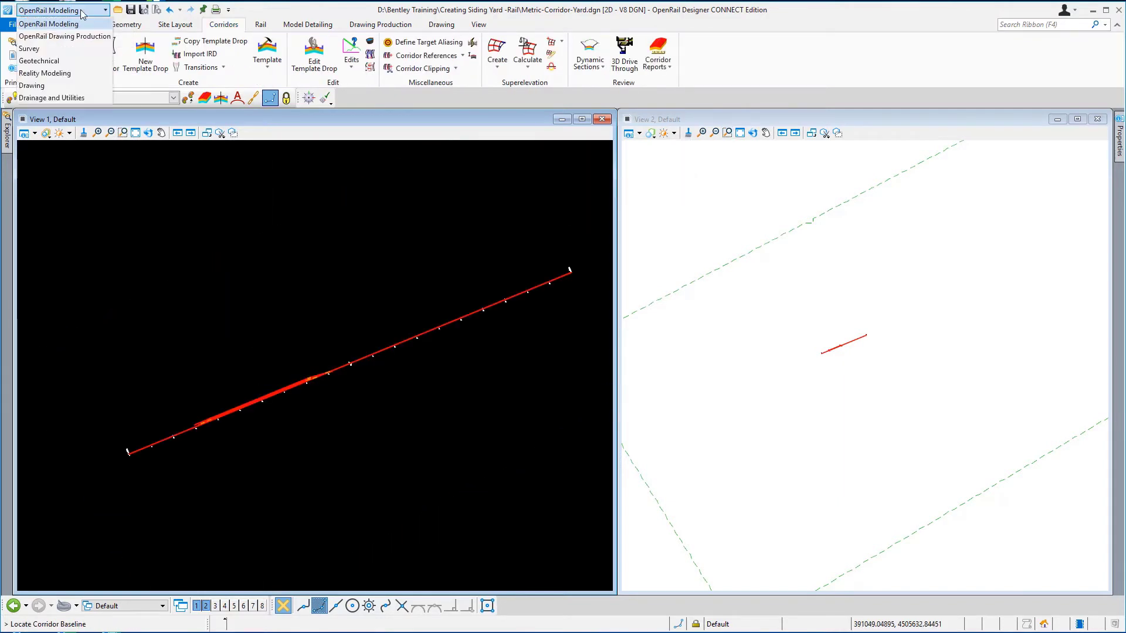
left_click(76, 23)
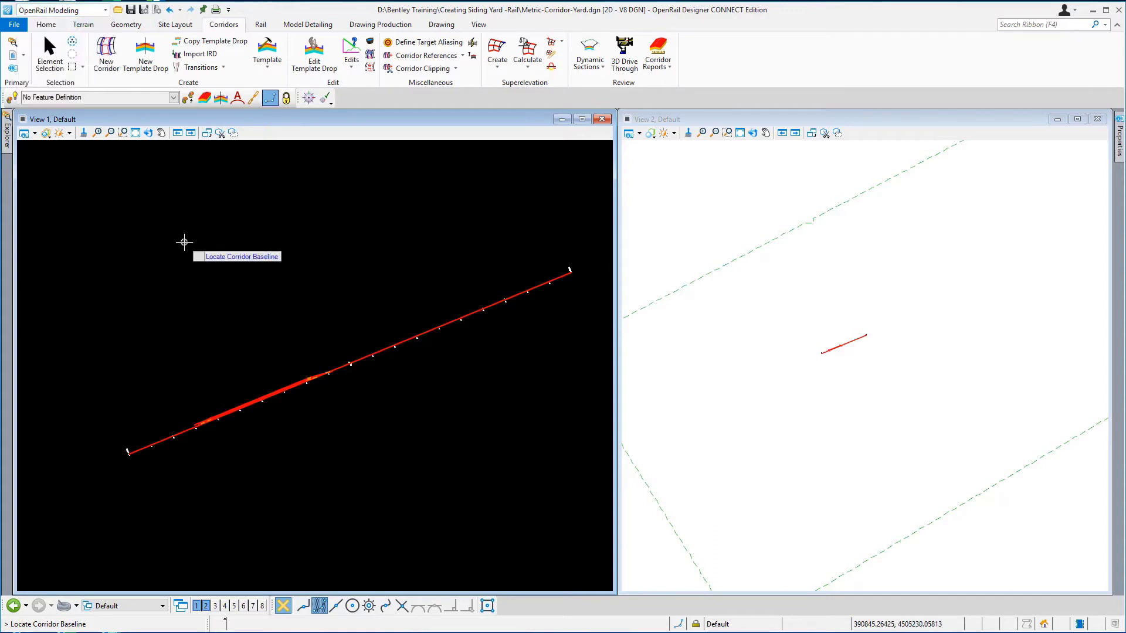
Step: Load Yard.itl from D:\Creating Siding Yard -Rail in the template editor, then close the editor
left_click(269, 69)
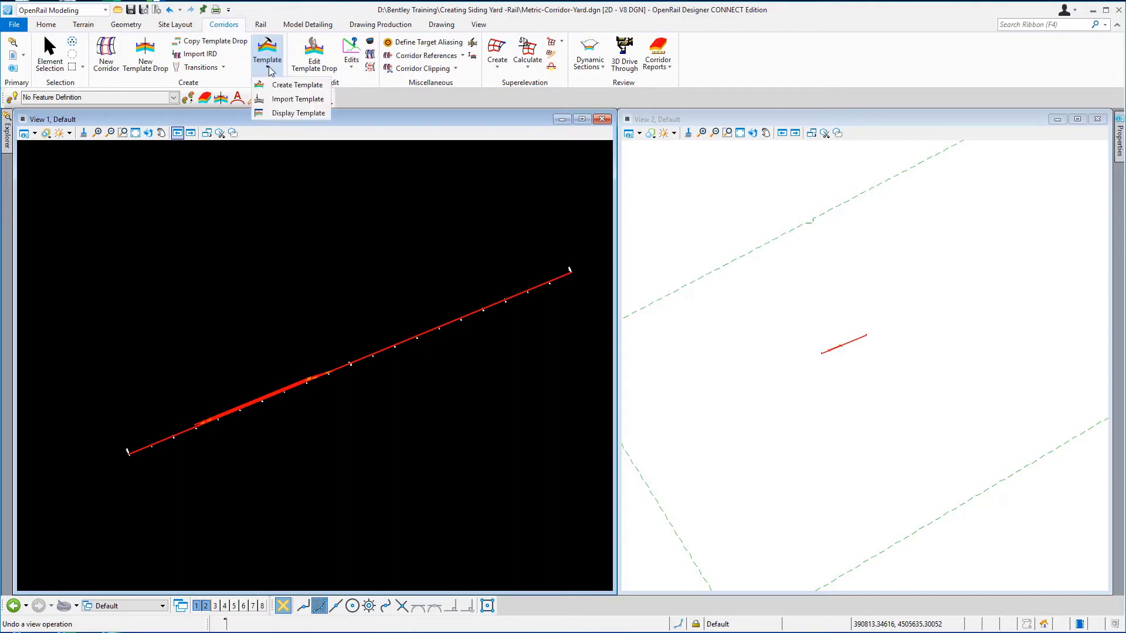
left_click(276, 86)
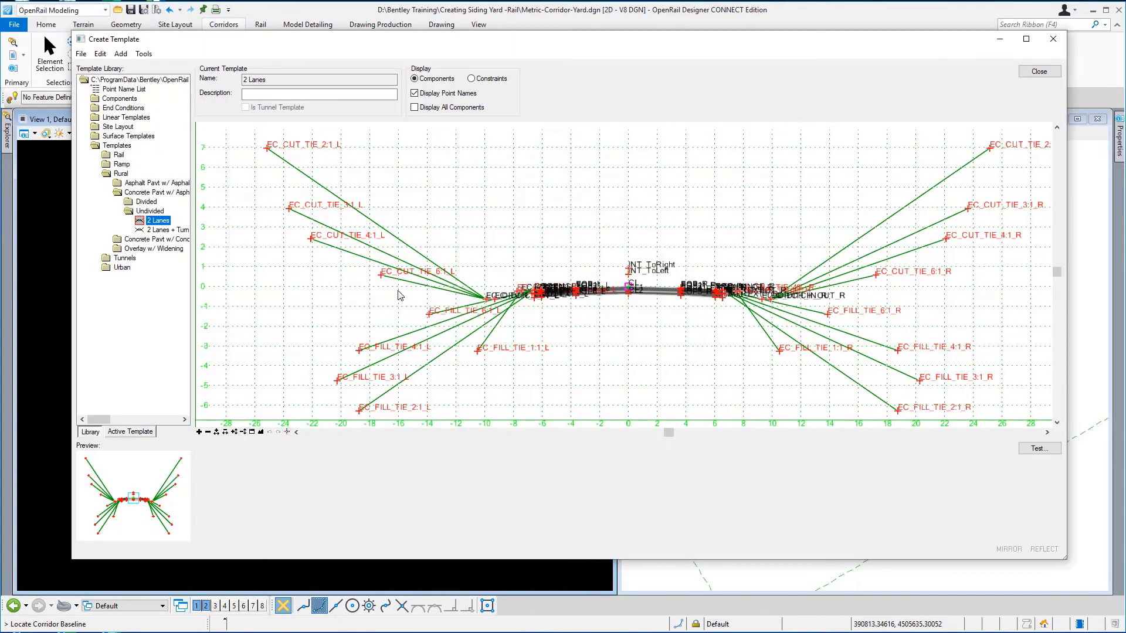
left_click(81, 55)
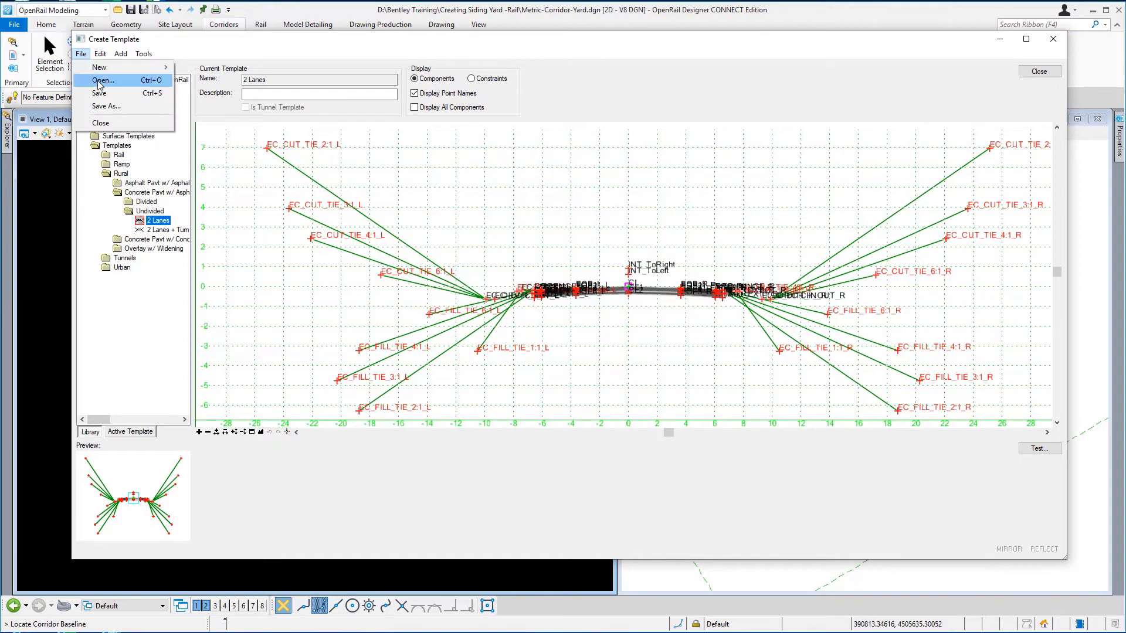
left_click(101, 80)
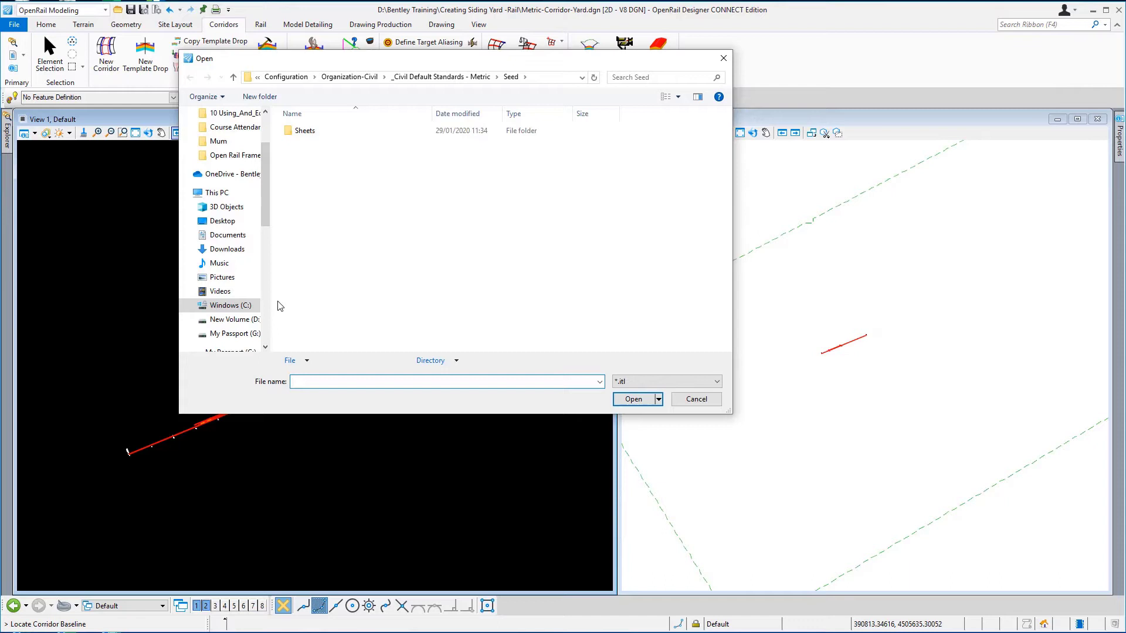
left_click(237, 319)
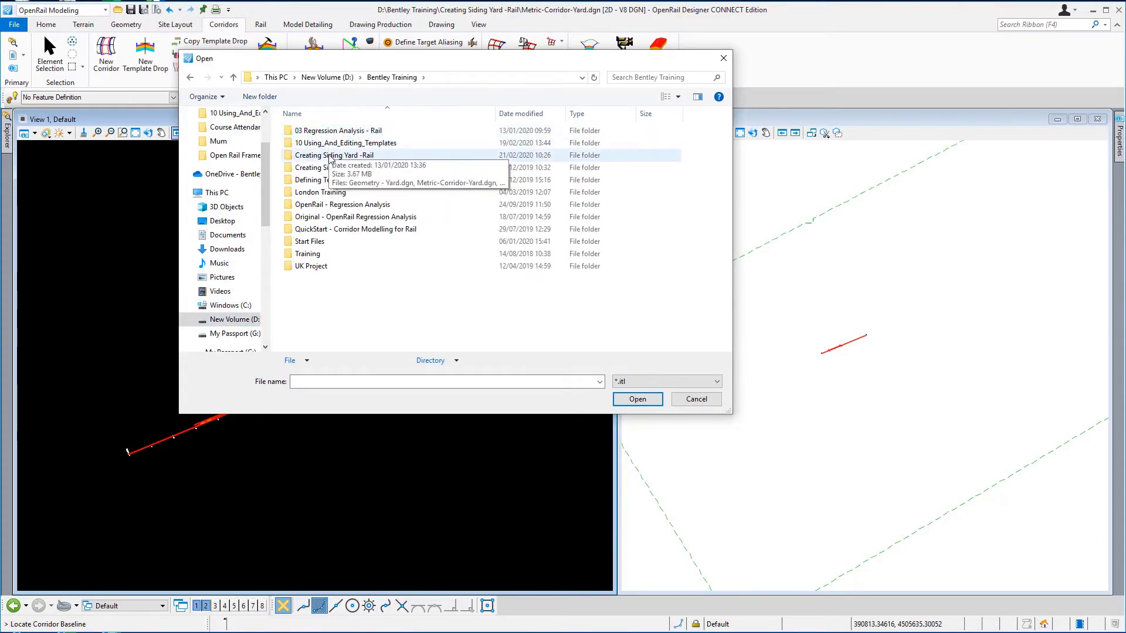
double_click(331, 156)
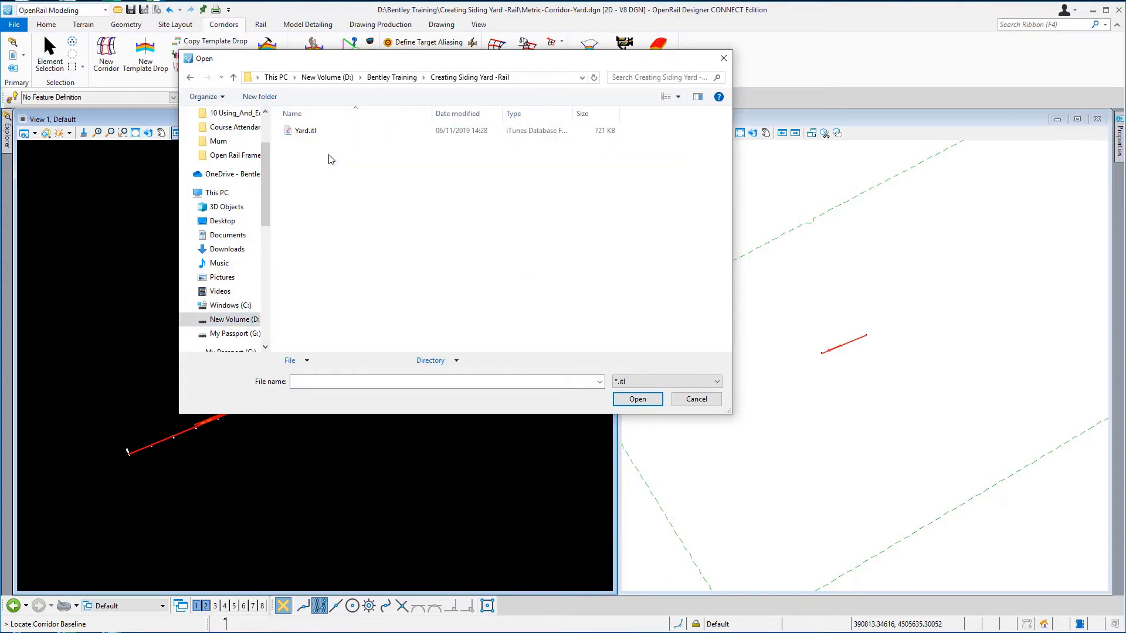
left_click(293, 132)
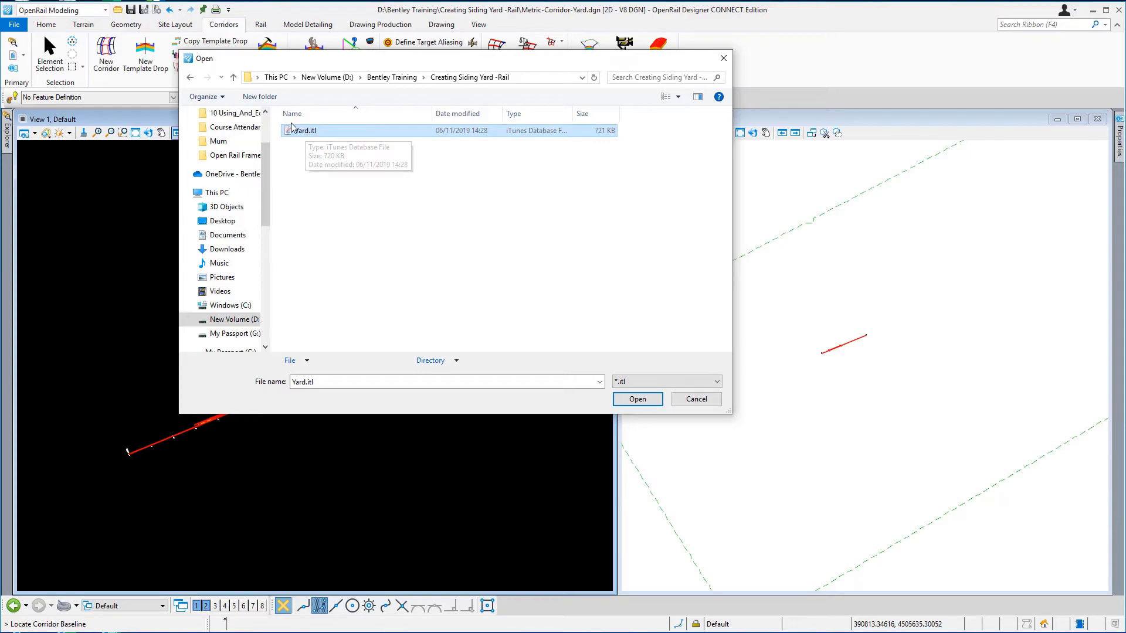
left_click(638, 399)
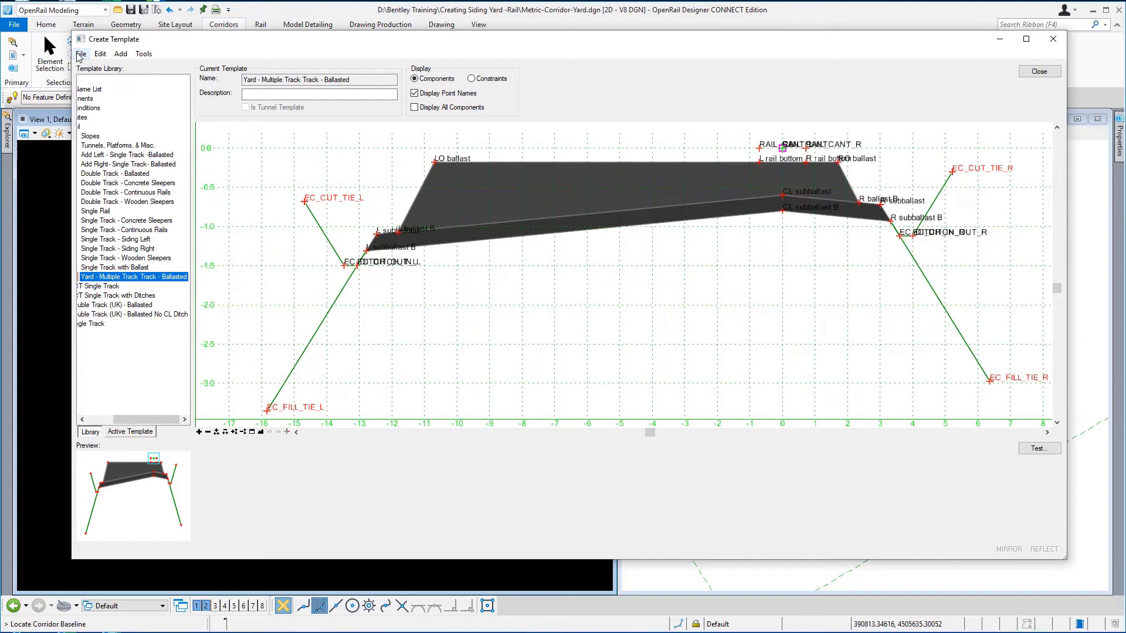
left_click(81, 54)
left_click(117, 125)
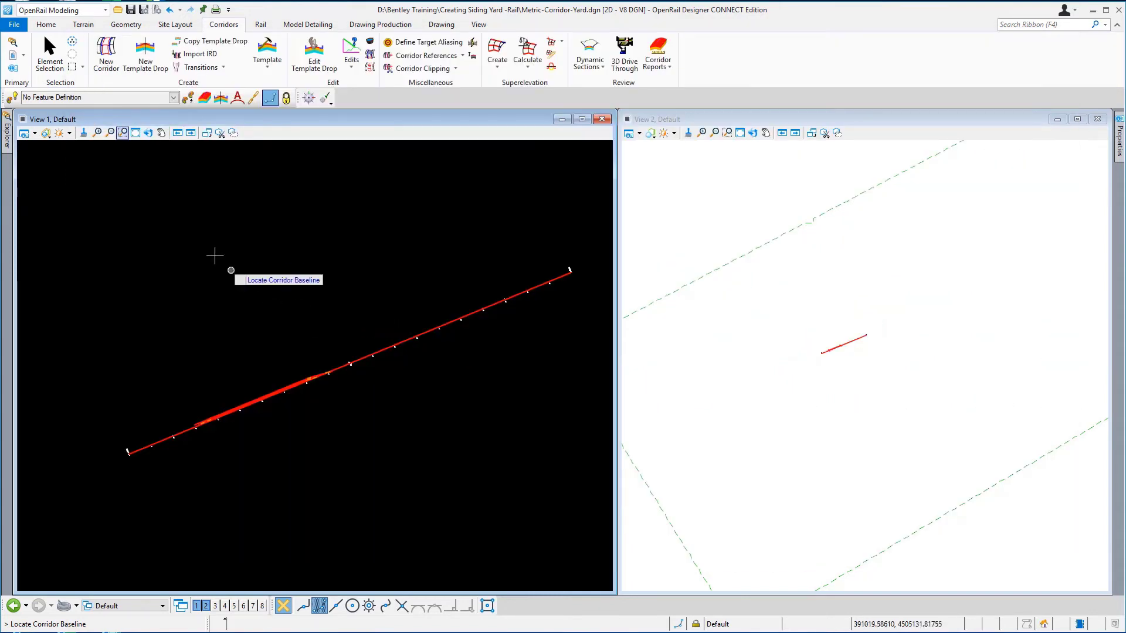
Step: Create the Track Mainline corridor on the Track Mainline alignment using its active profile
left_click(117, 66)
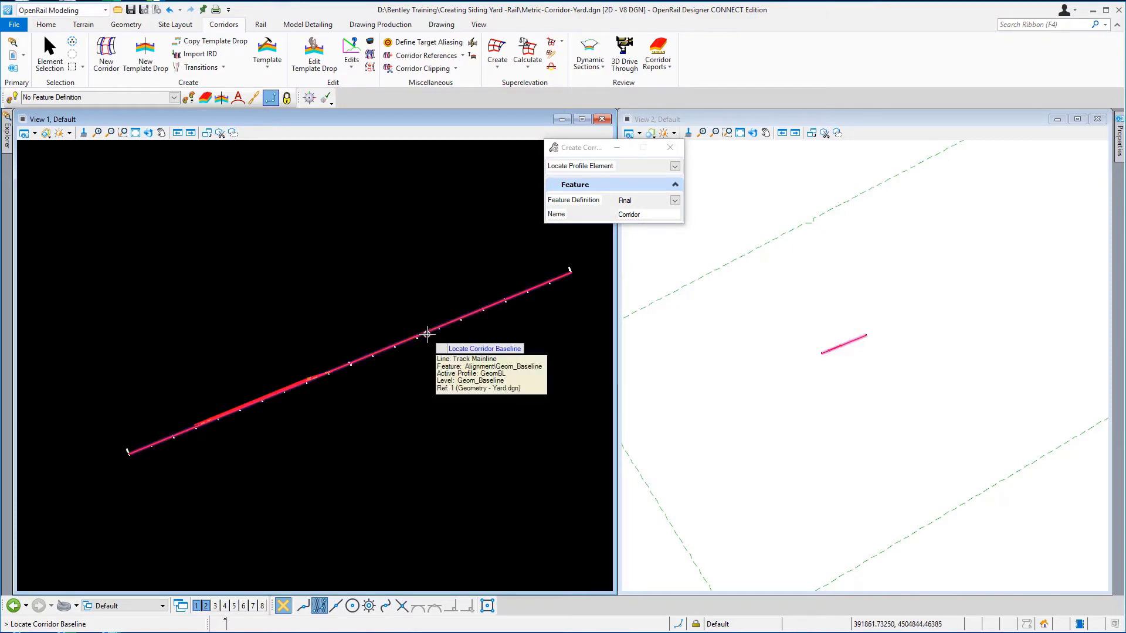
left_click(426, 334)
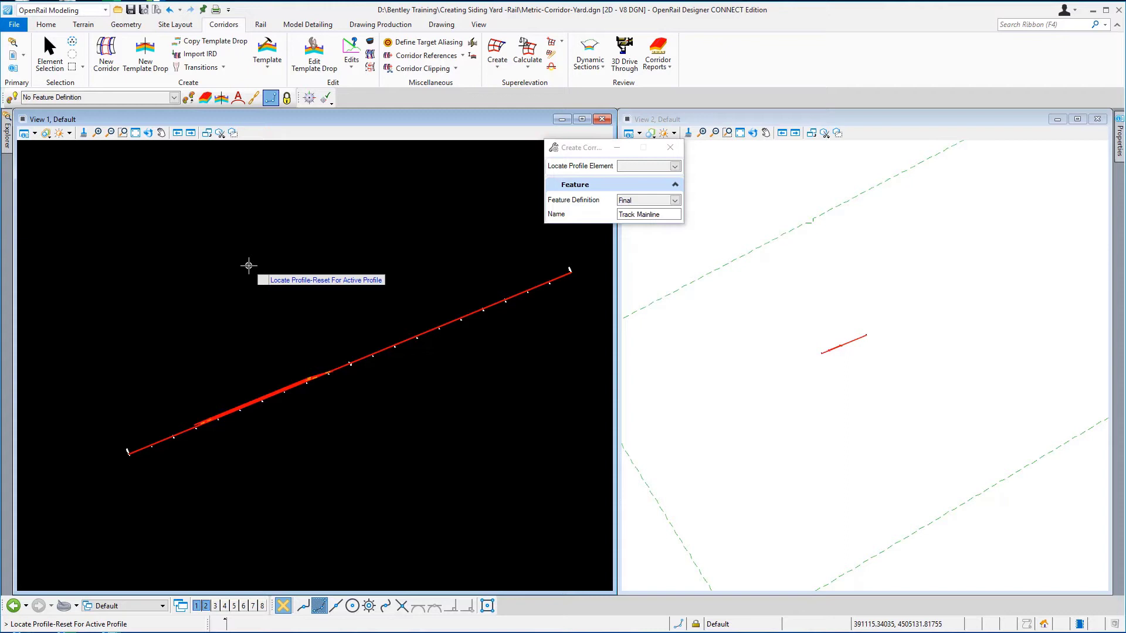
right_click(249, 265)
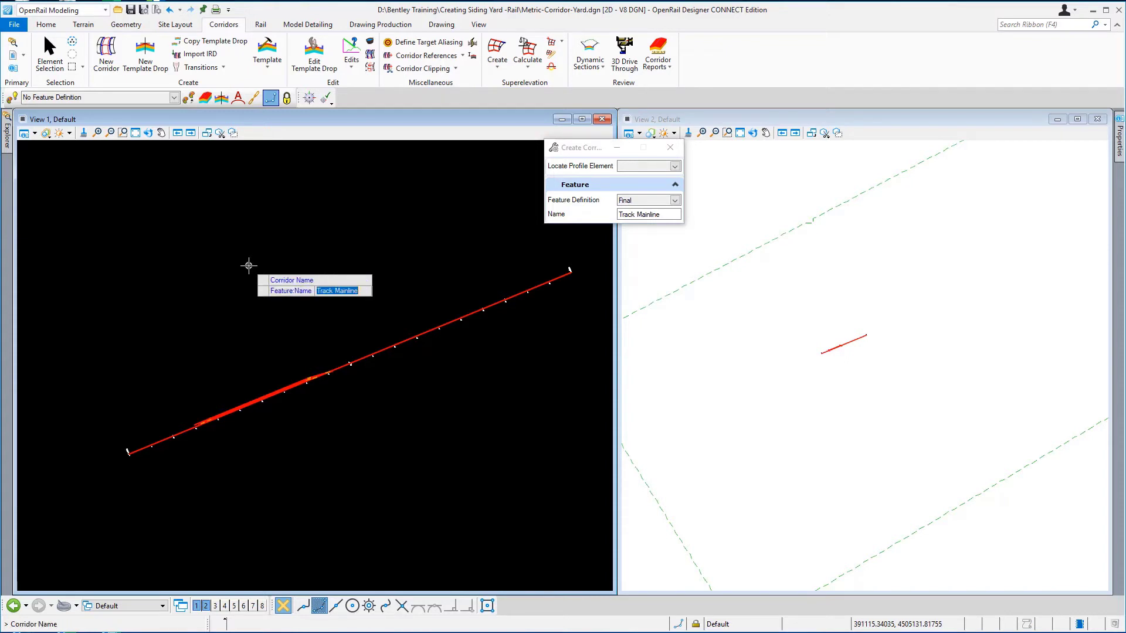
left_click(248, 265)
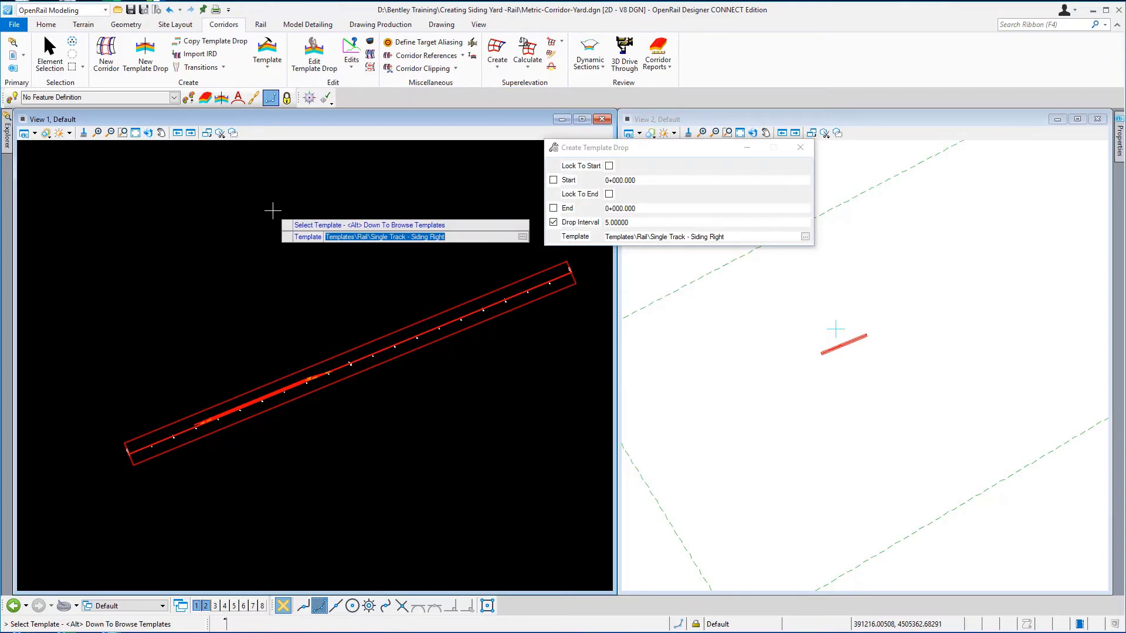
Step: Drop the Single Track with Ballast template from station 0+000 to 0+290 at 5.00000 interval
key("alt+Down")
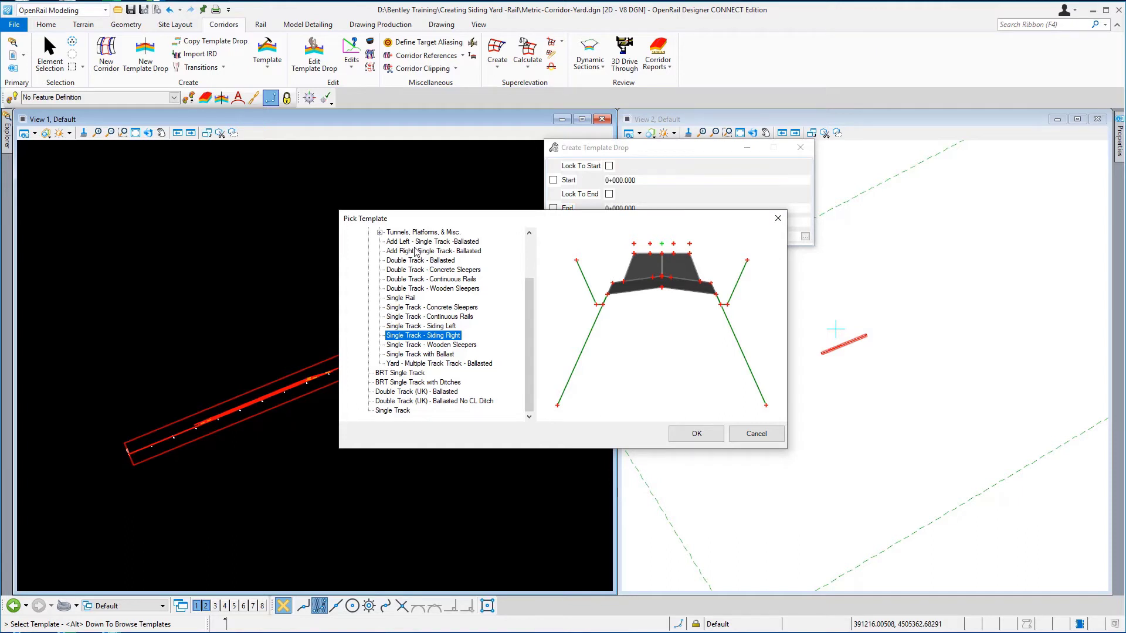
left_click(437, 355)
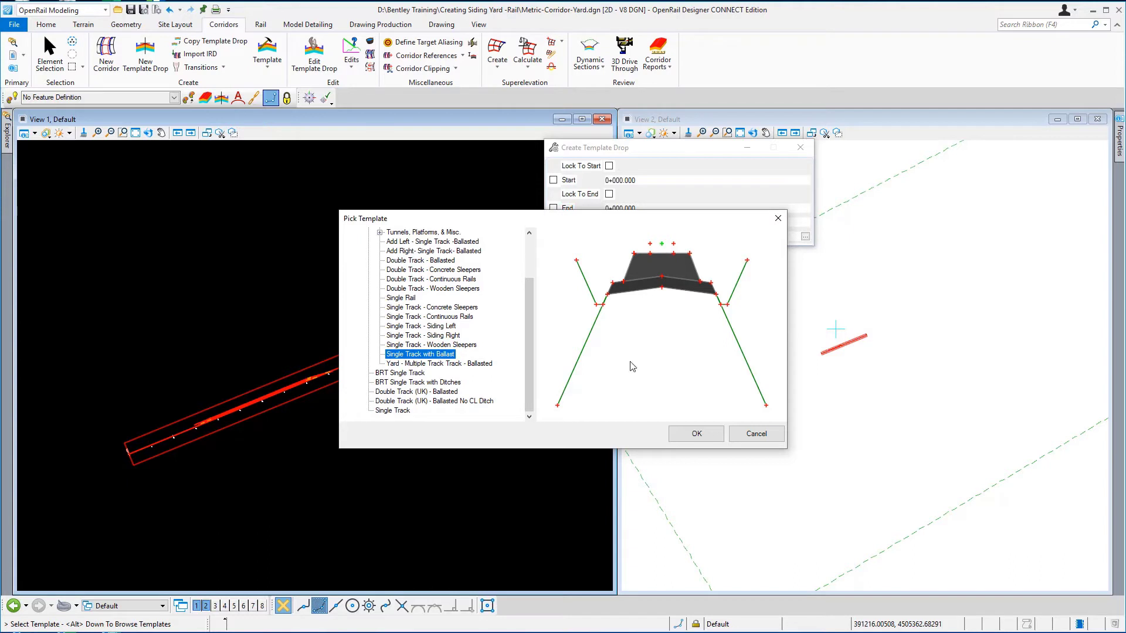
left_click(696, 434)
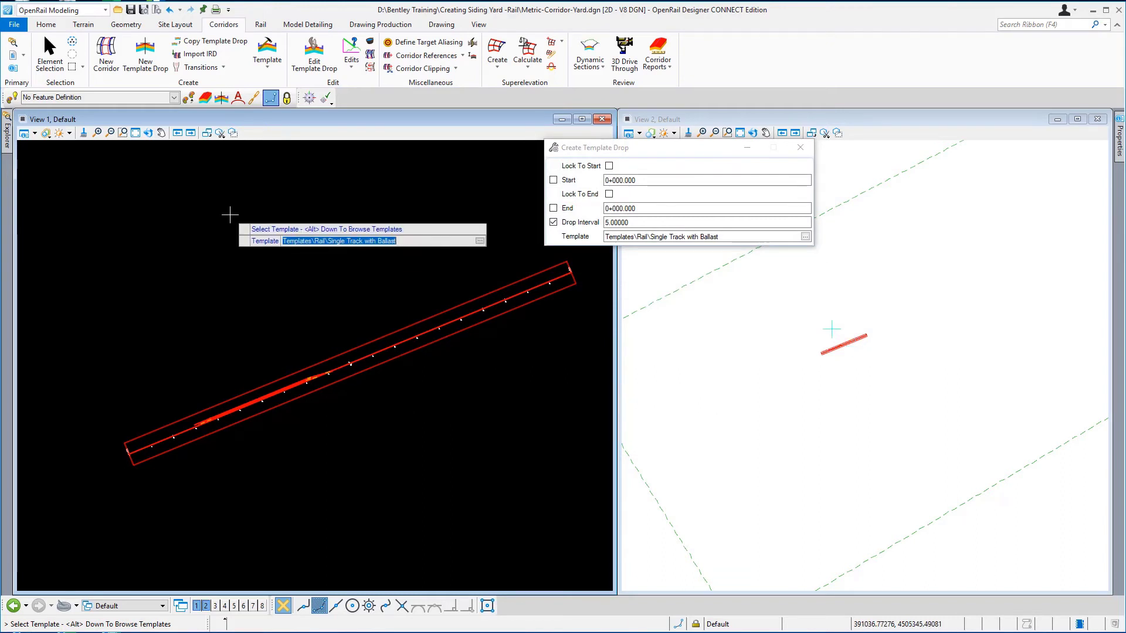
left_click(230, 214)
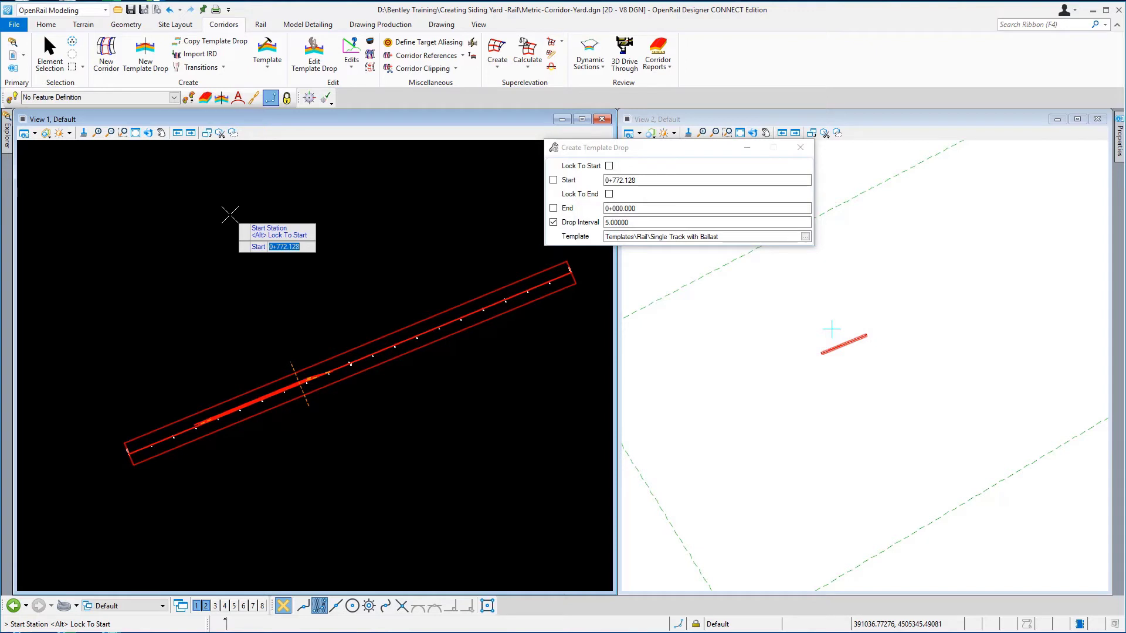
key("alt")
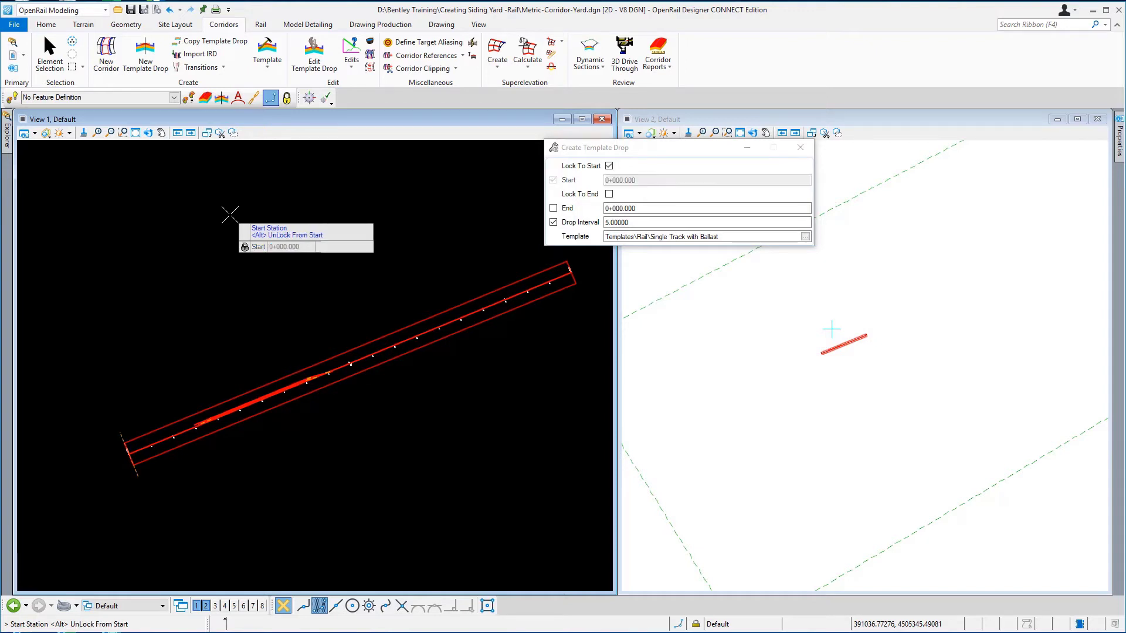
left_click(230, 214)
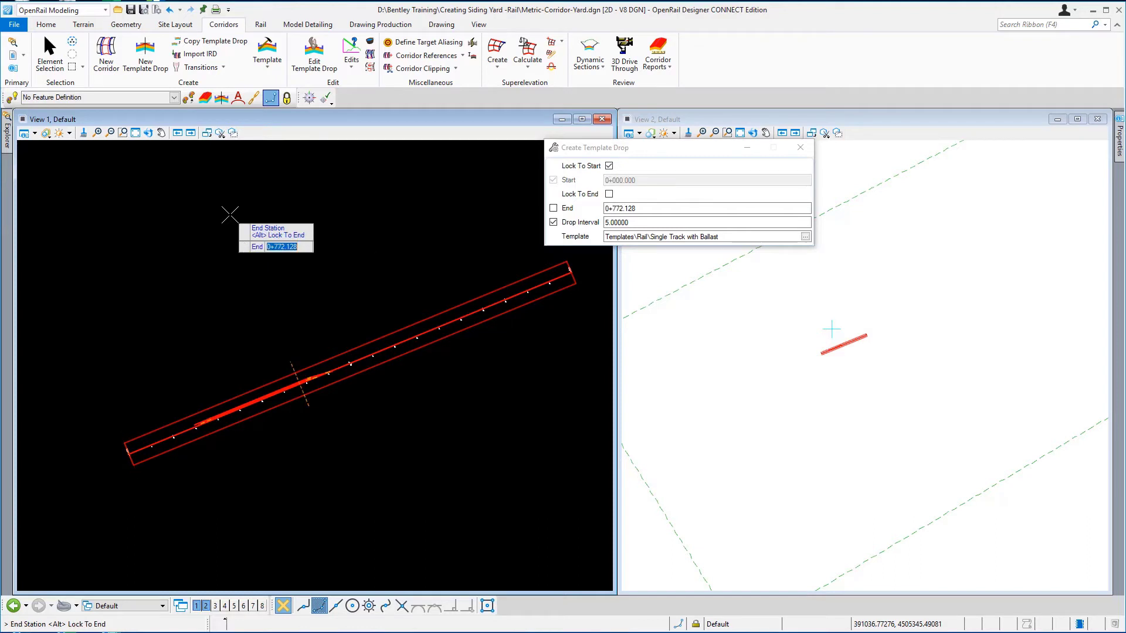
type("29")
type("0")
key("Return")
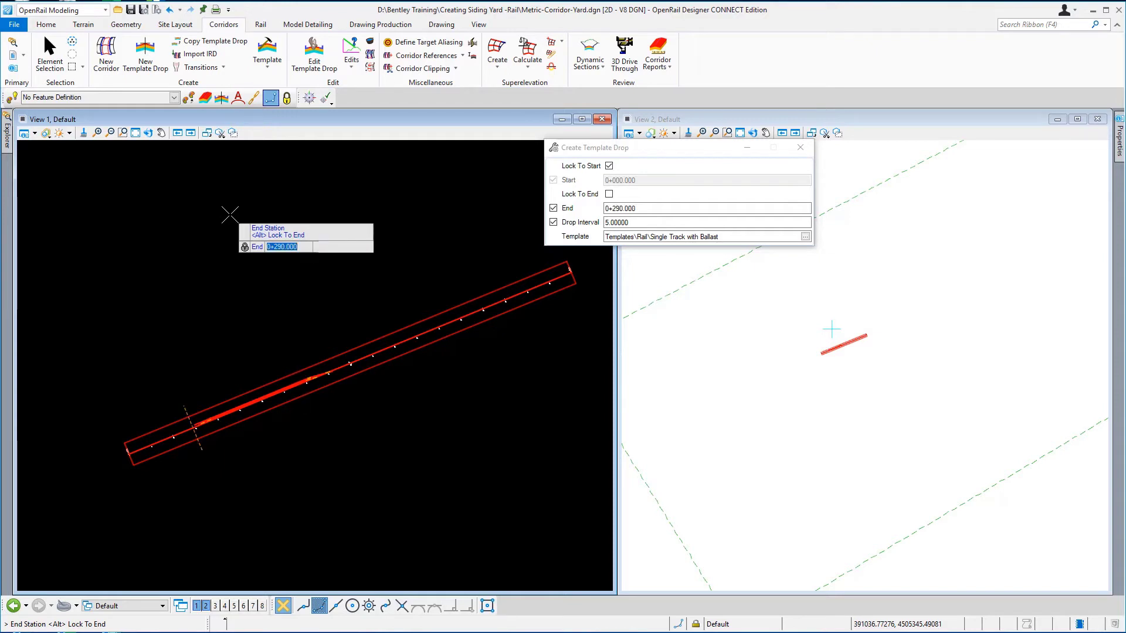
left_click(229, 215)
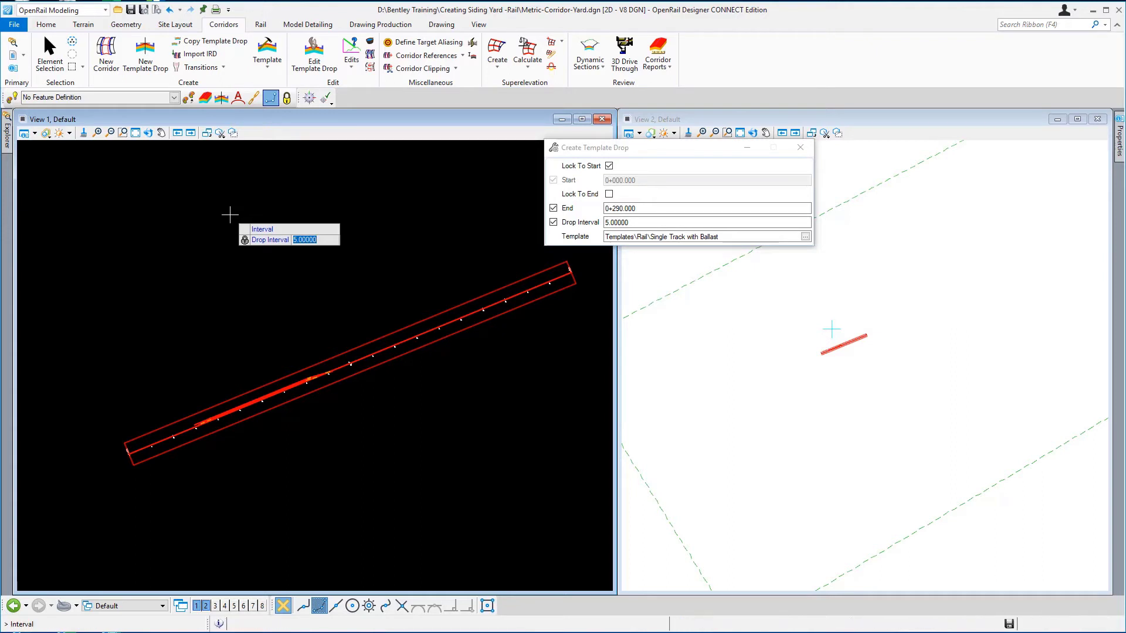
left_click(230, 215)
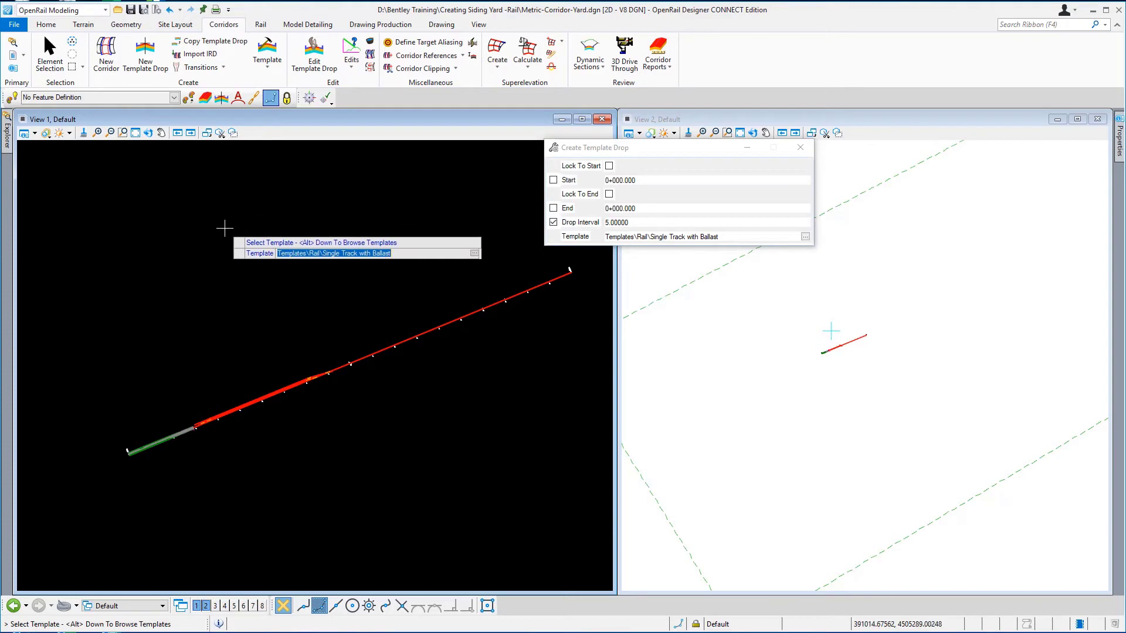
left_click(224, 228)
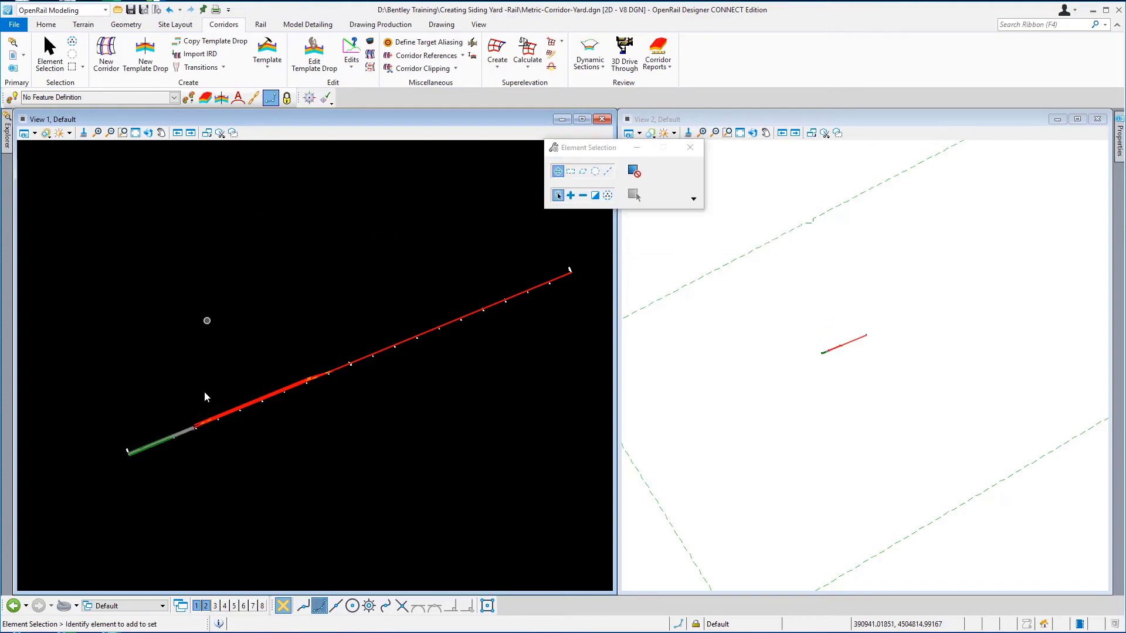
scroll(171, 441, "up", 1)
scroll(170, 438, "up", 4)
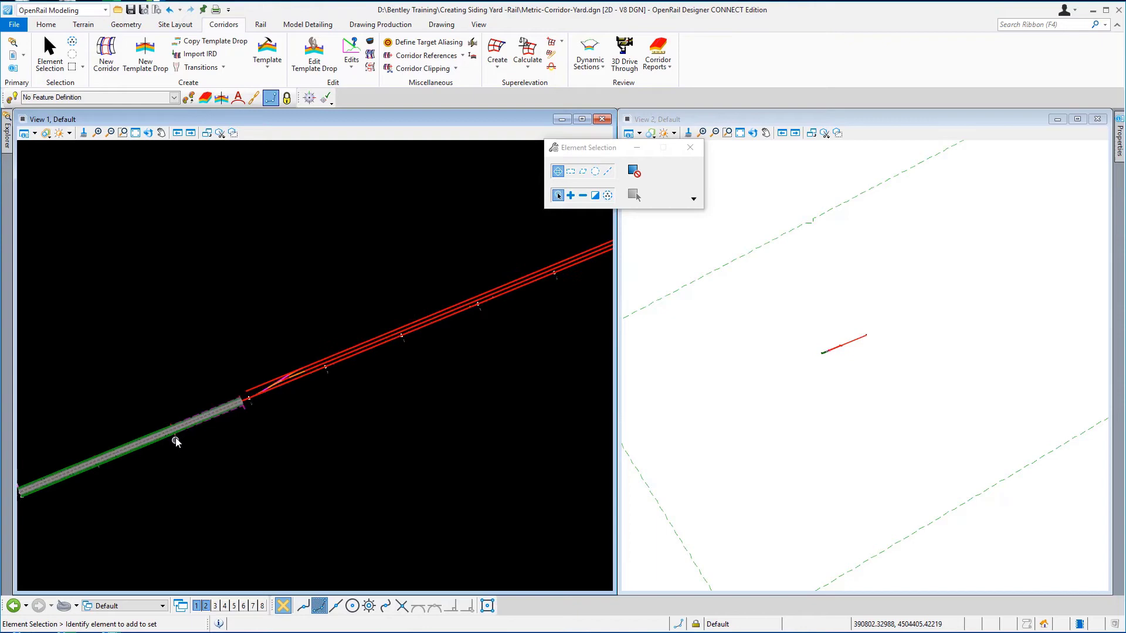
scroll(218, 418, "up", 2)
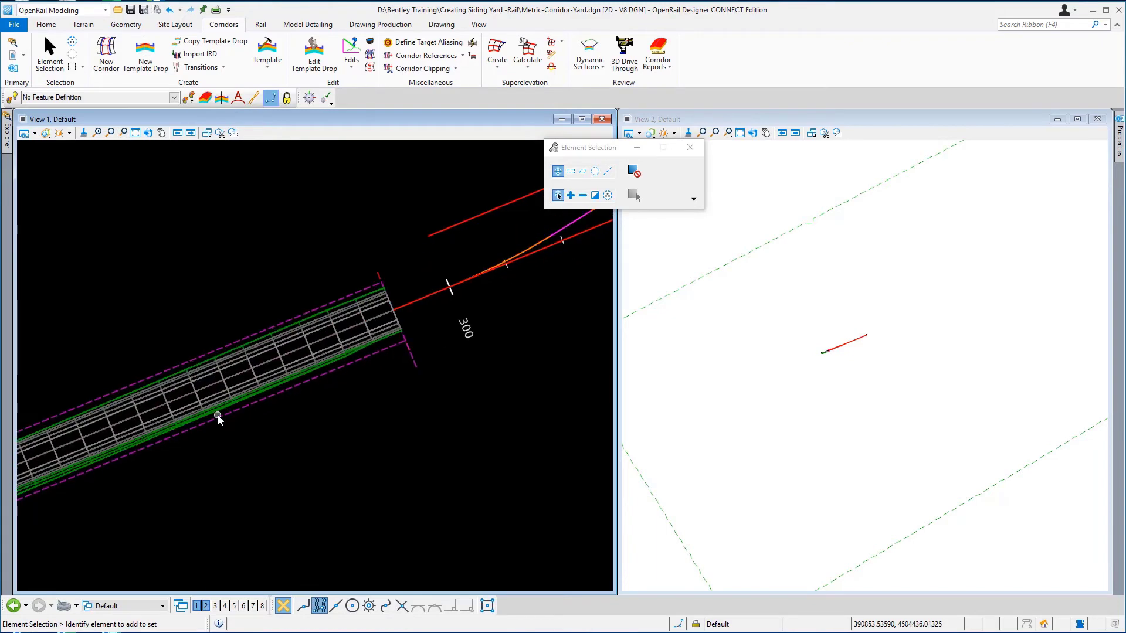
scroll(219, 417, "down", 1)
scroll(220, 418, "down", 1)
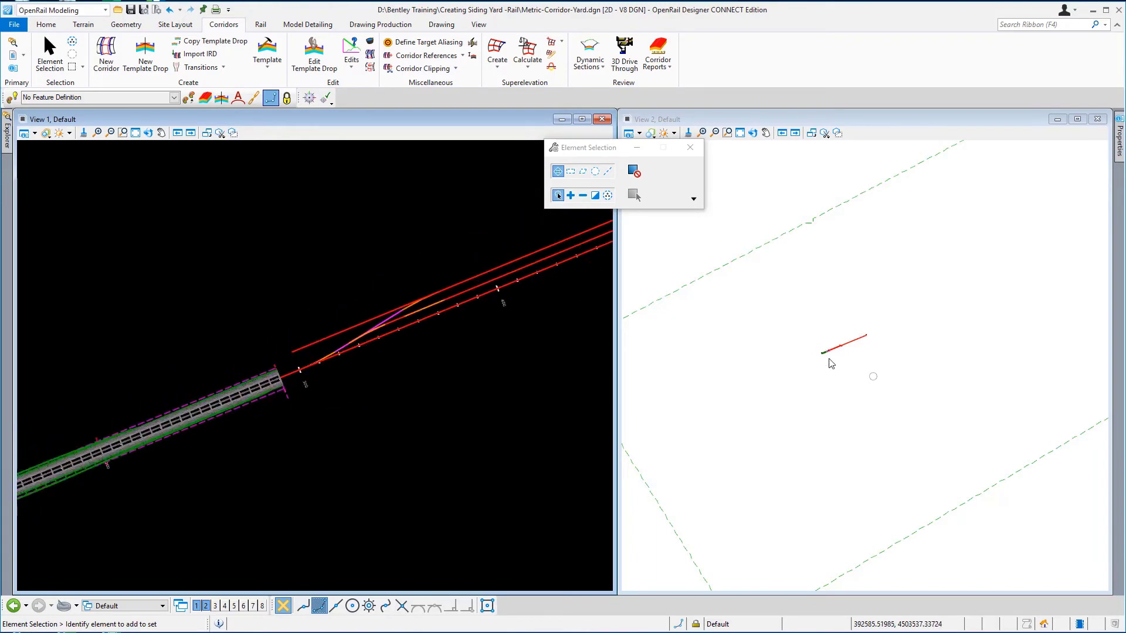
scroll(825, 357, "up", 2)
scroll(826, 356, "up", 4)
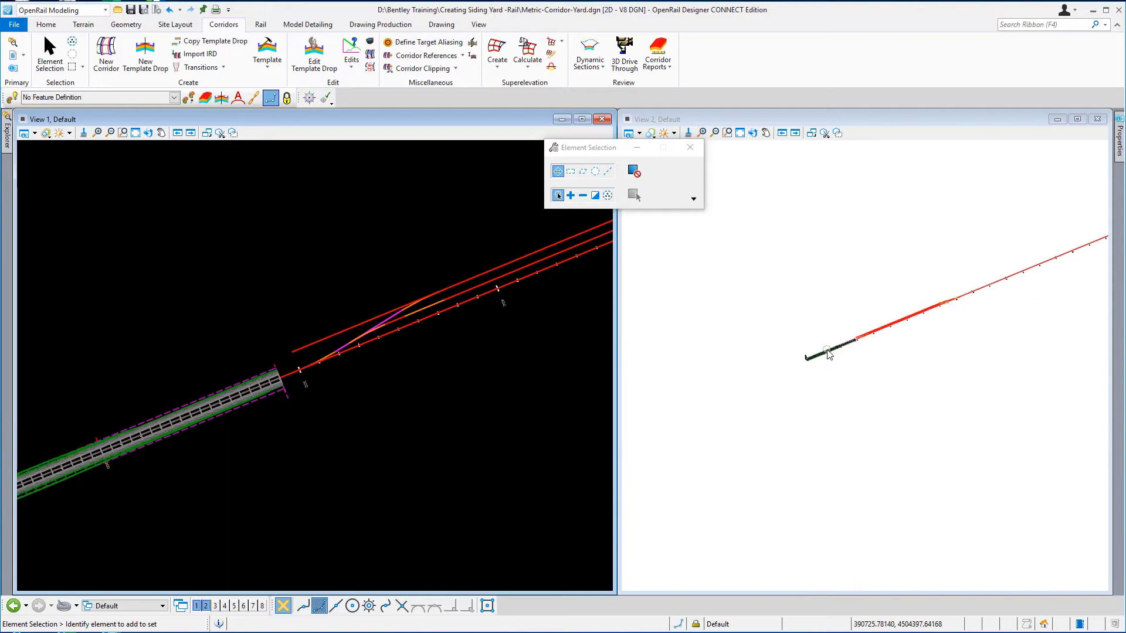
scroll(828, 354, "up", 3)
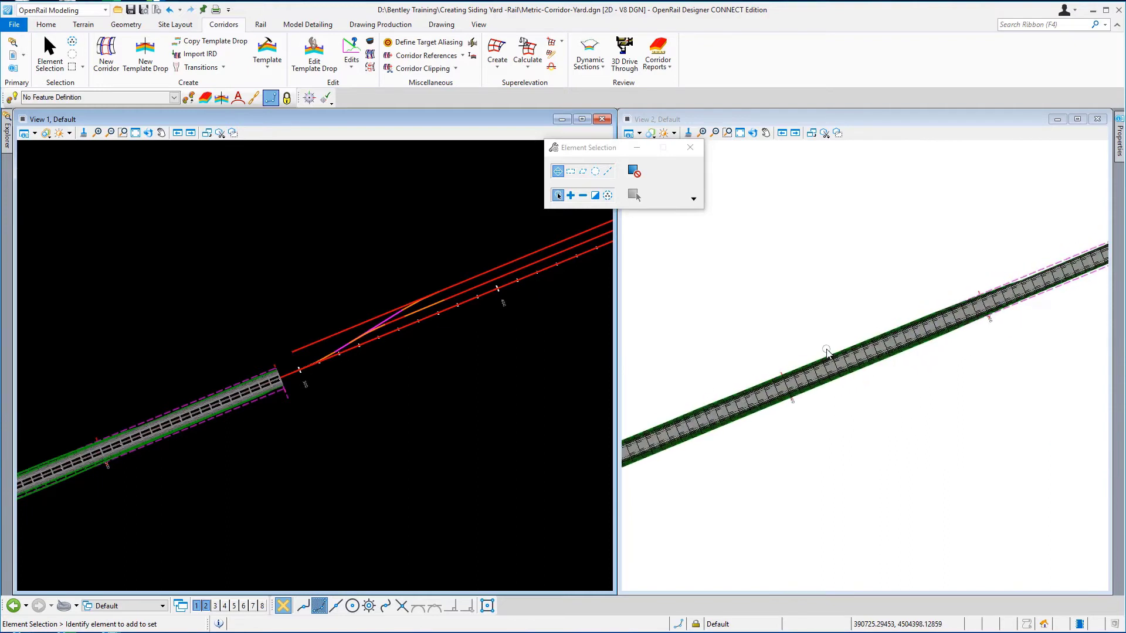
scroll(844, 348, "down", 2)
scroll(847, 347, "down", 3)
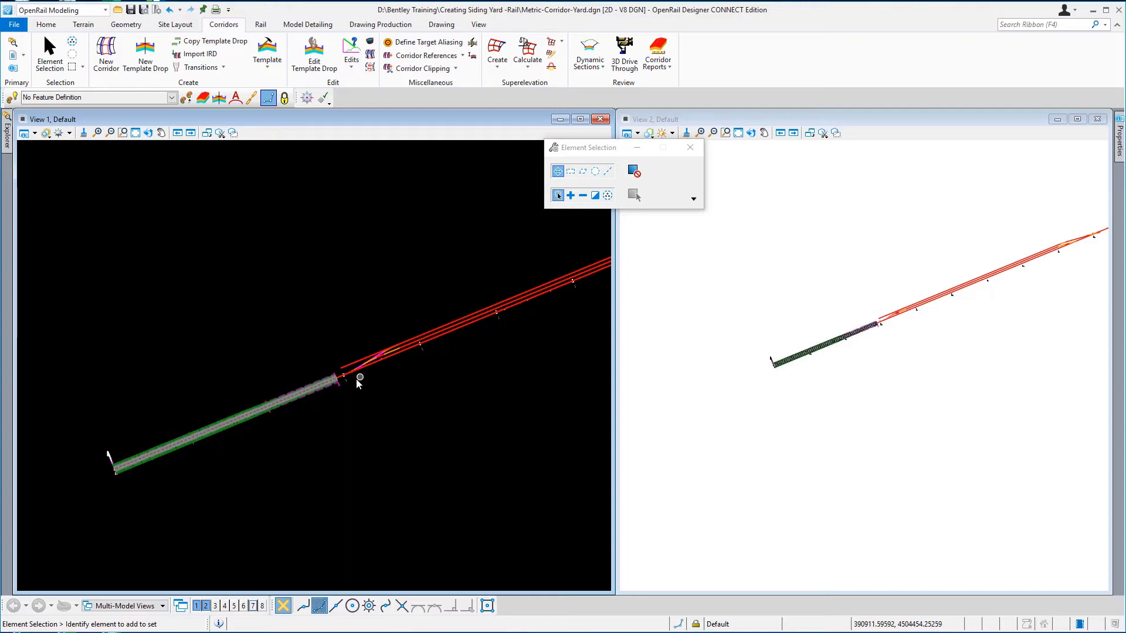
left_click(339, 386)
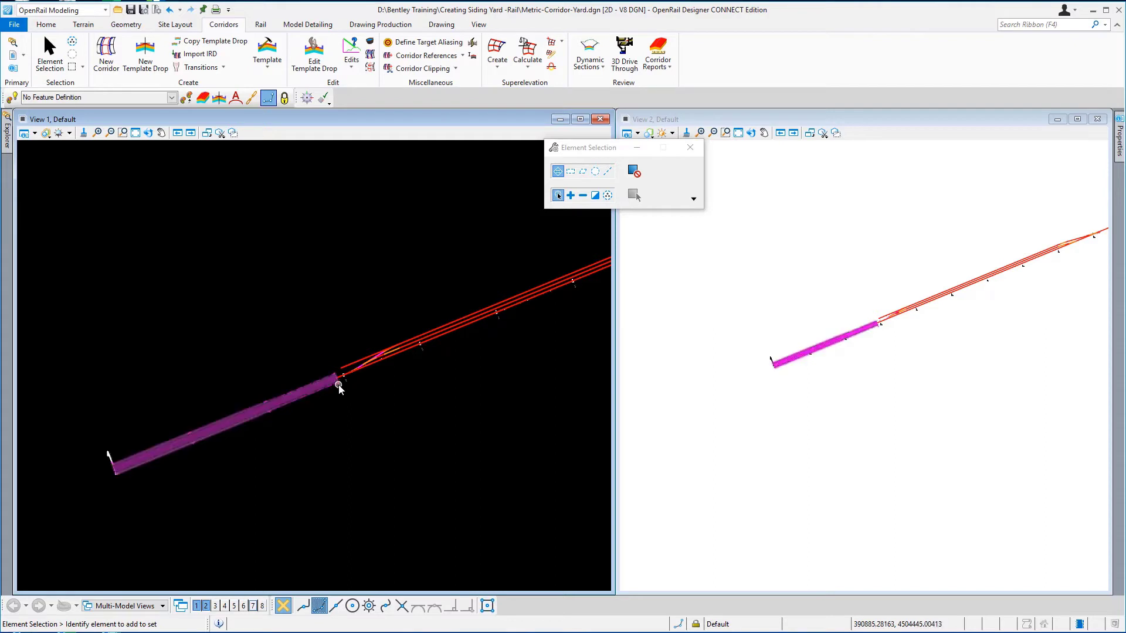
Step: Start a new template drop on the corridor with the Yard - Multiple Track Track - Ballasted template
left_click(146, 72)
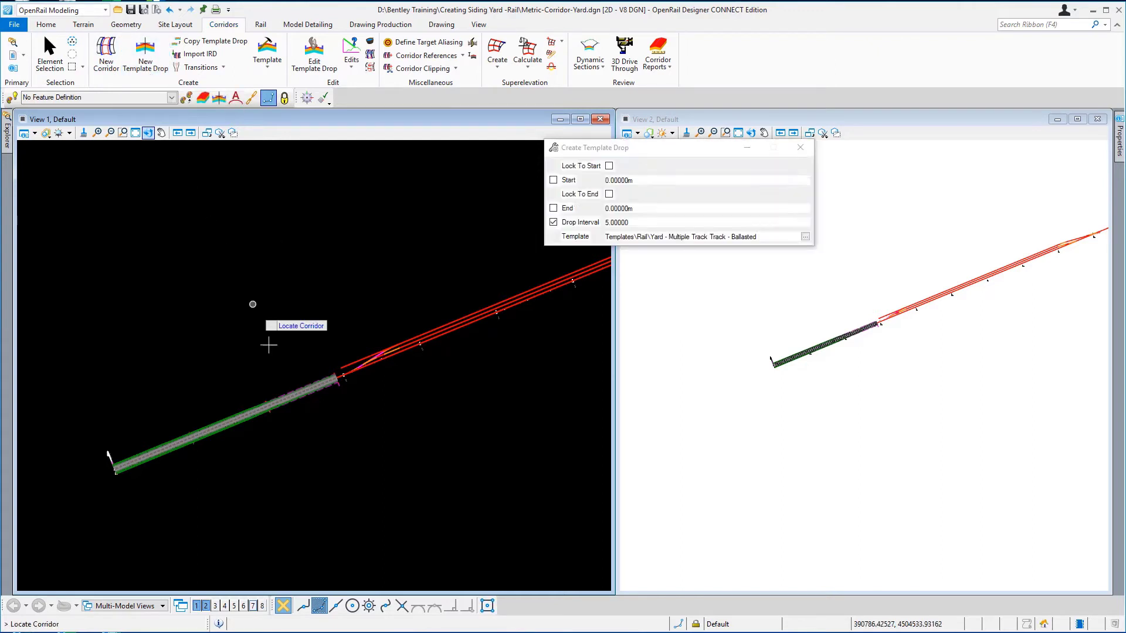
left_click(300, 397)
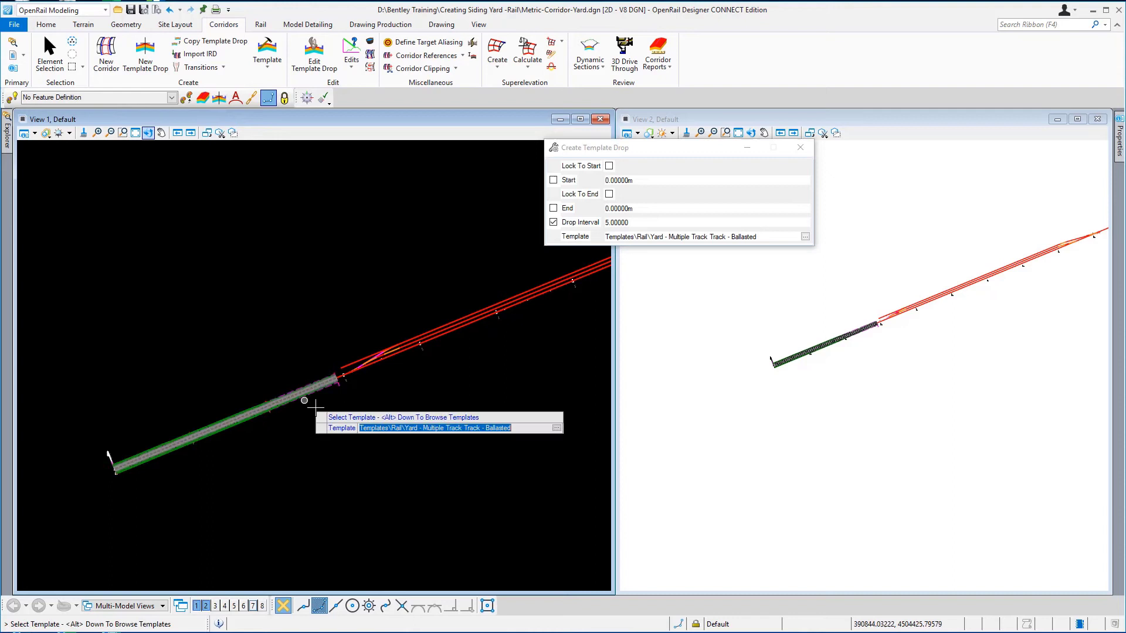
left_click(805, 237)
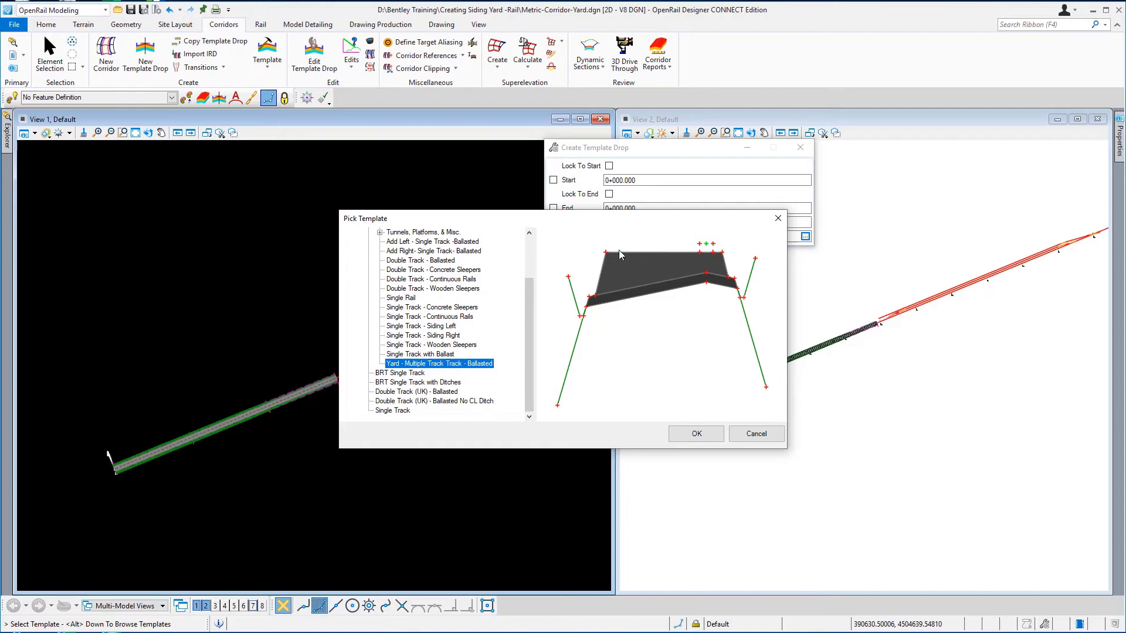
left_click(697, 434)
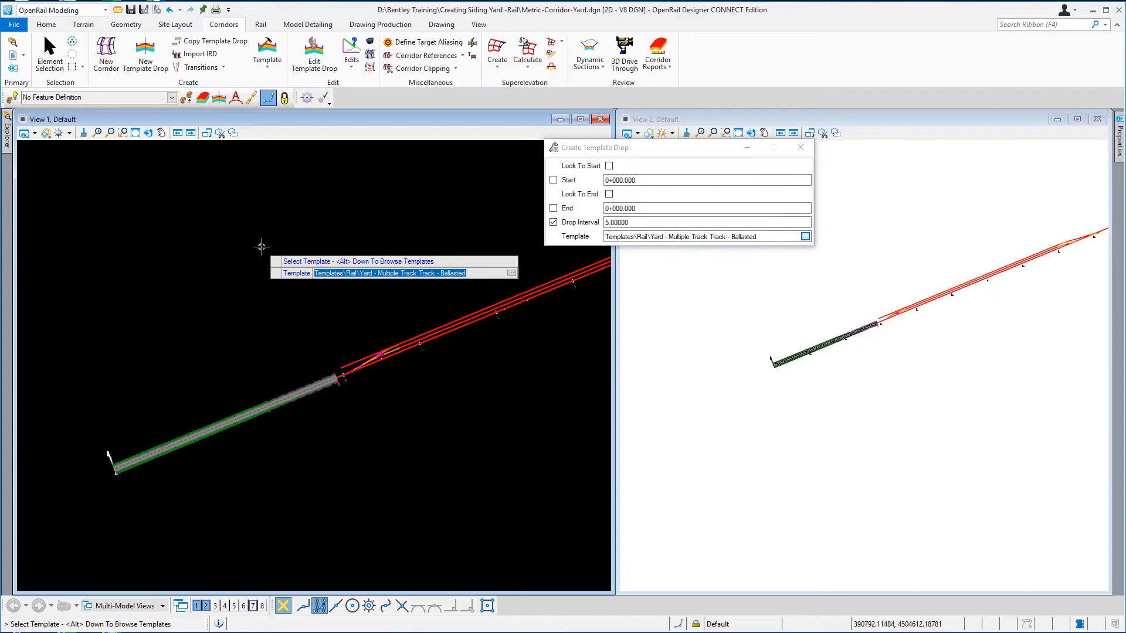
Step: Run the drop from station 0+290 to 0+910 at 5.00000 interval
left_click(262, 246)
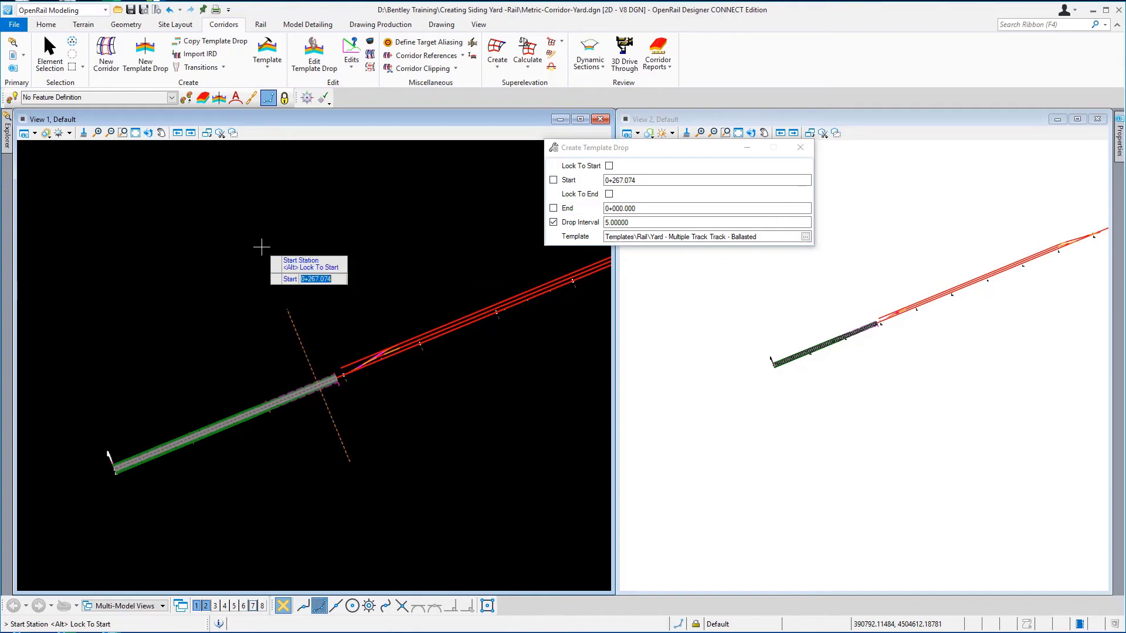
type("290")
key("Return")
left_click(261, 247)
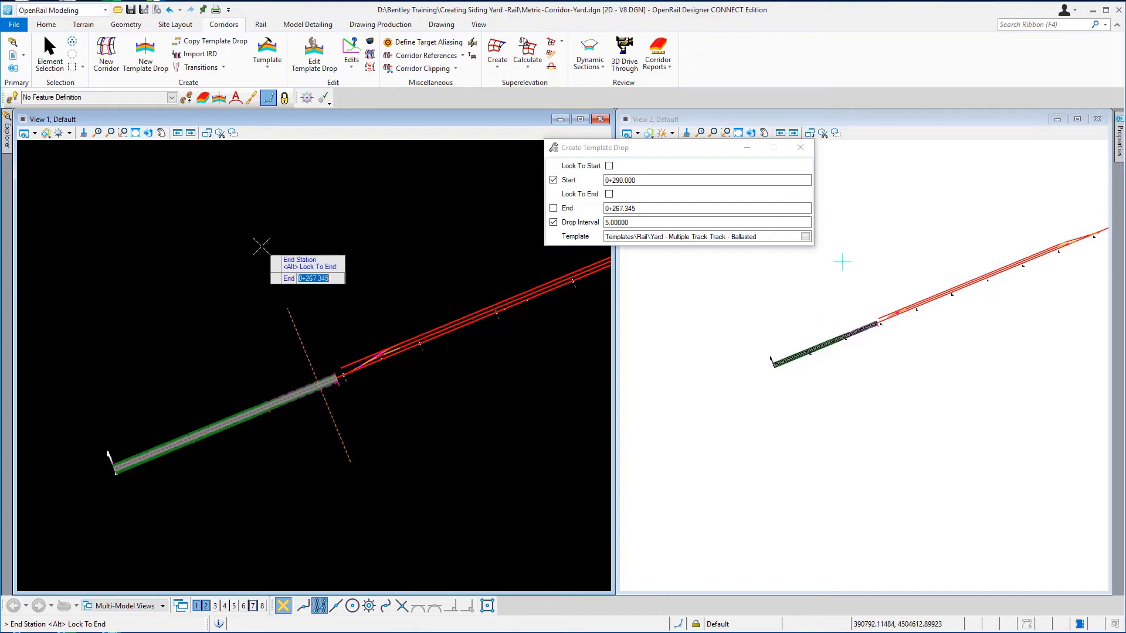
type("9")
key("Return")
left_click(261, 247)
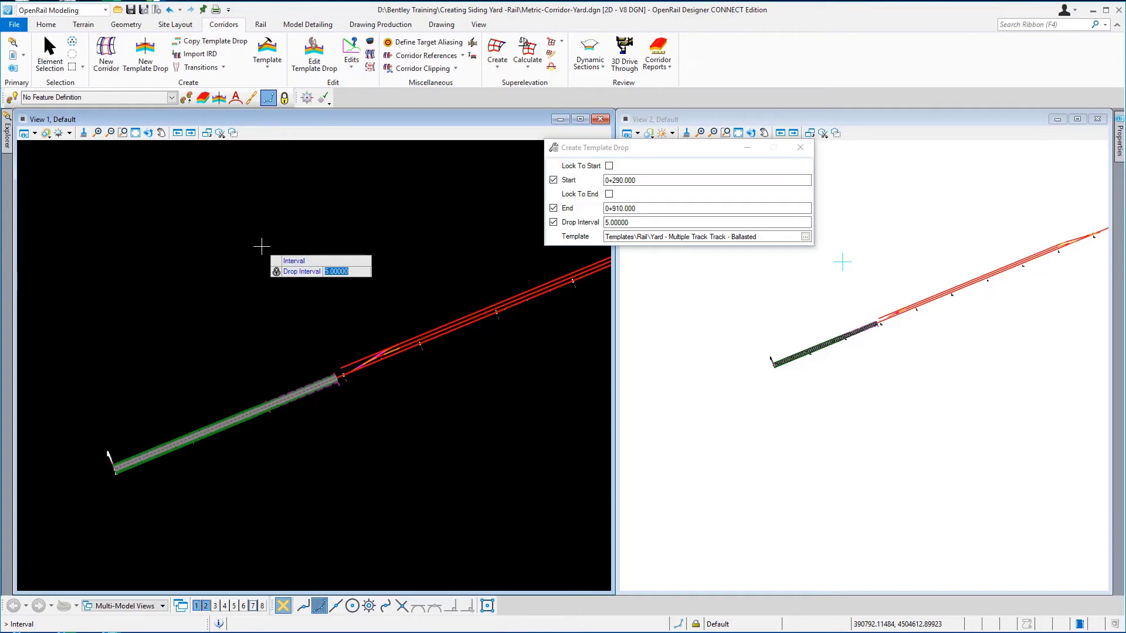
left_click(261, 247)
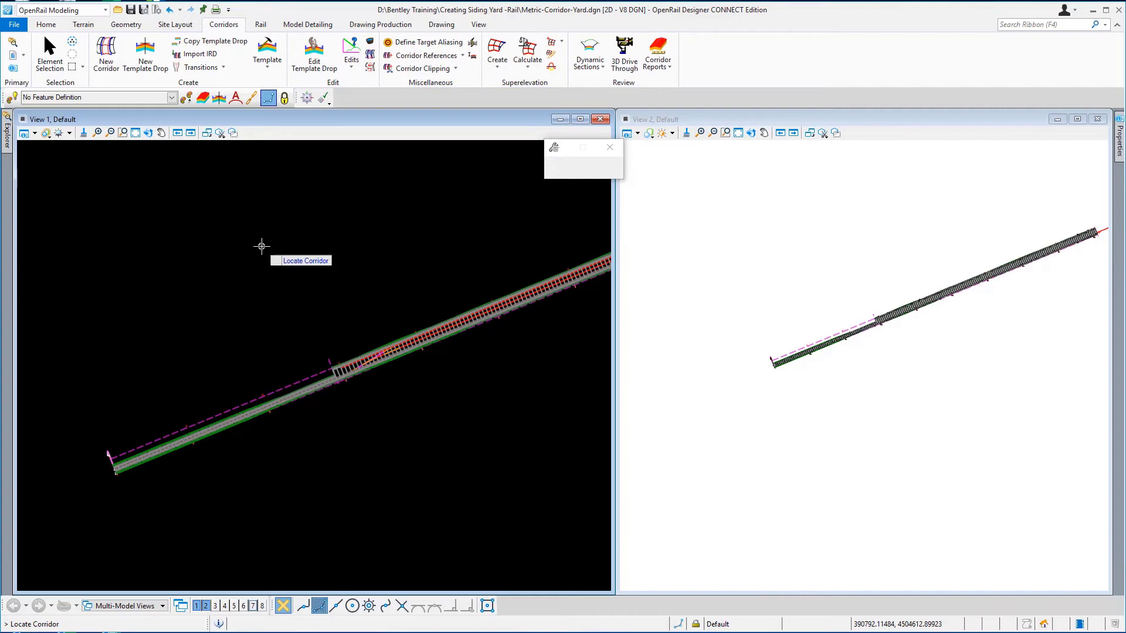
scroll(817, 314, "up", 1)
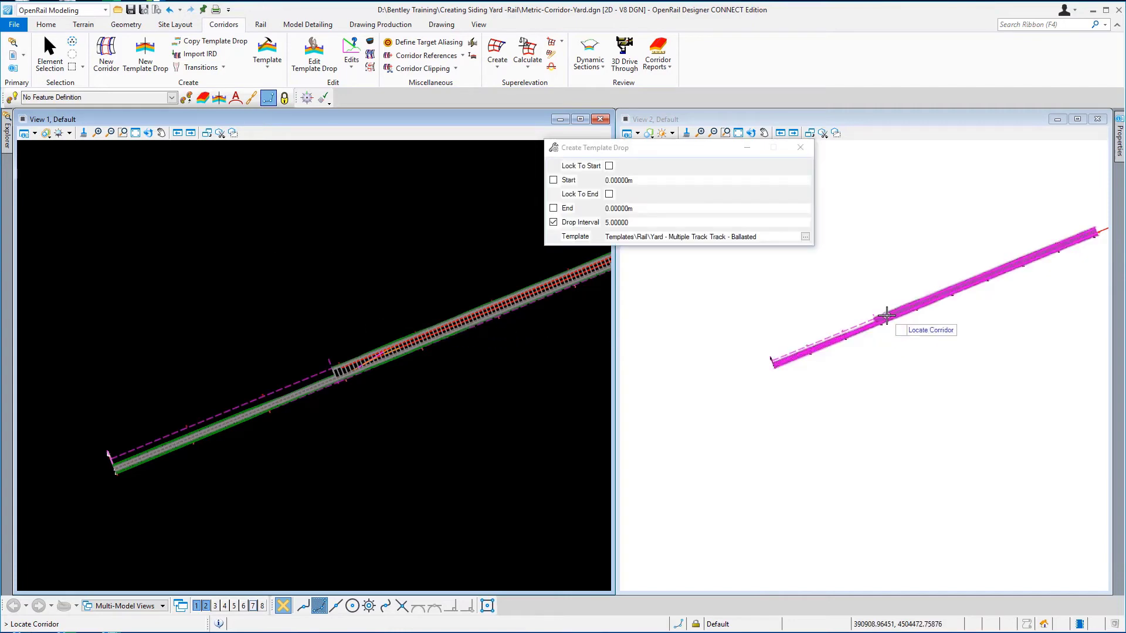
scroll(887, 314, "up", 5)
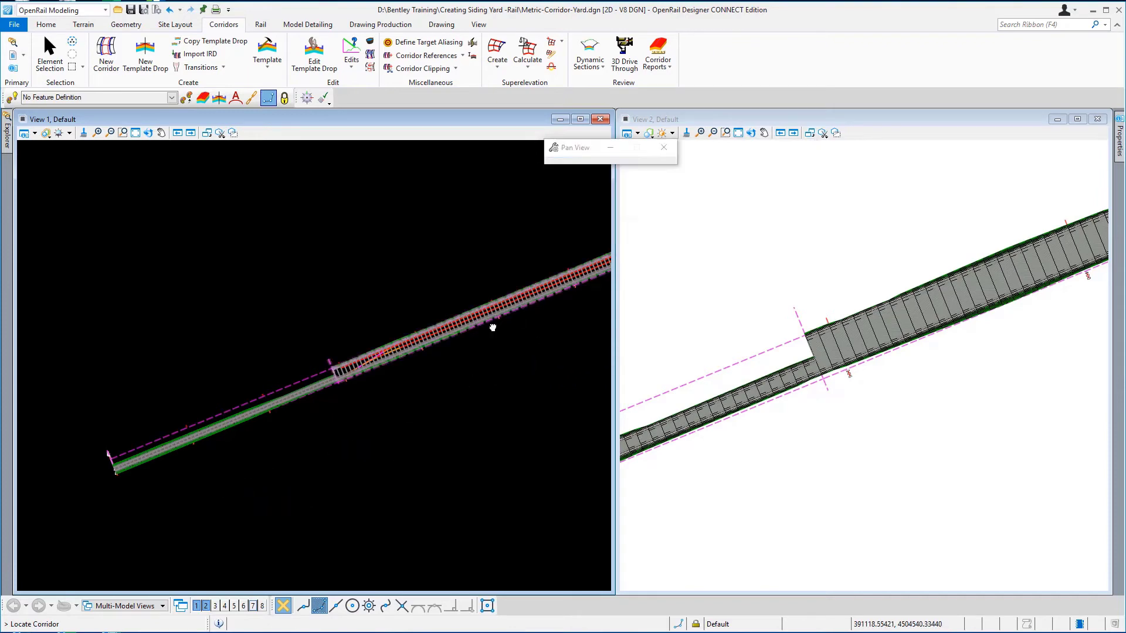
scroll(411, 369, "up", 2)
middle_click_drag(506, 320, 340, 413)
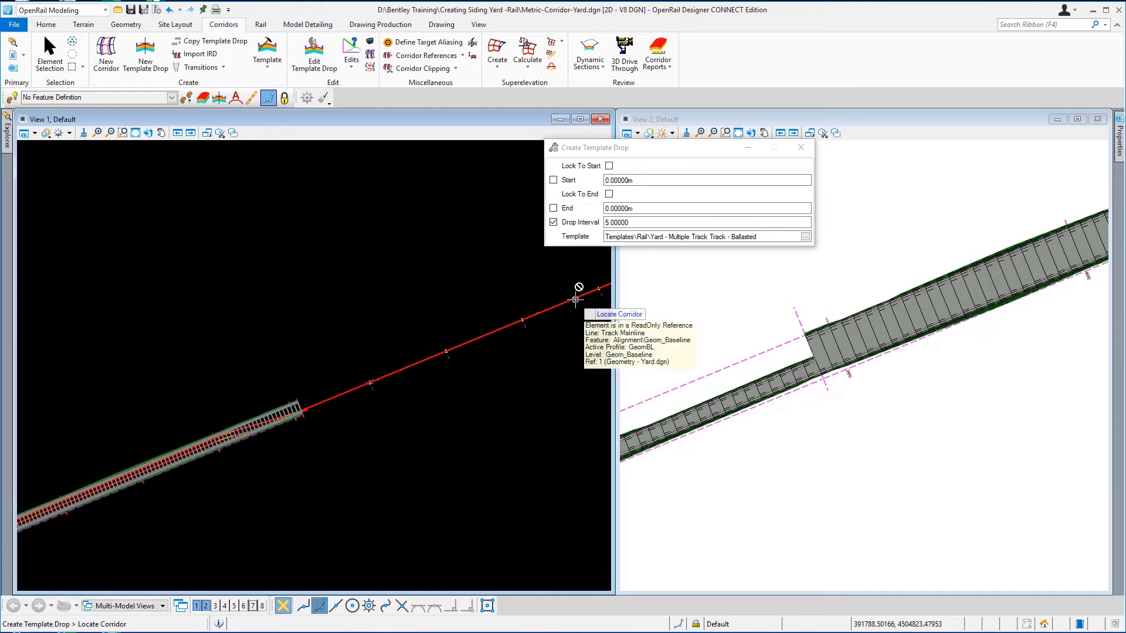
Step: Drop the Single Track with Ballast template from station 0+910 to the corridor end at 5.0 interval
left_click(806, 236)
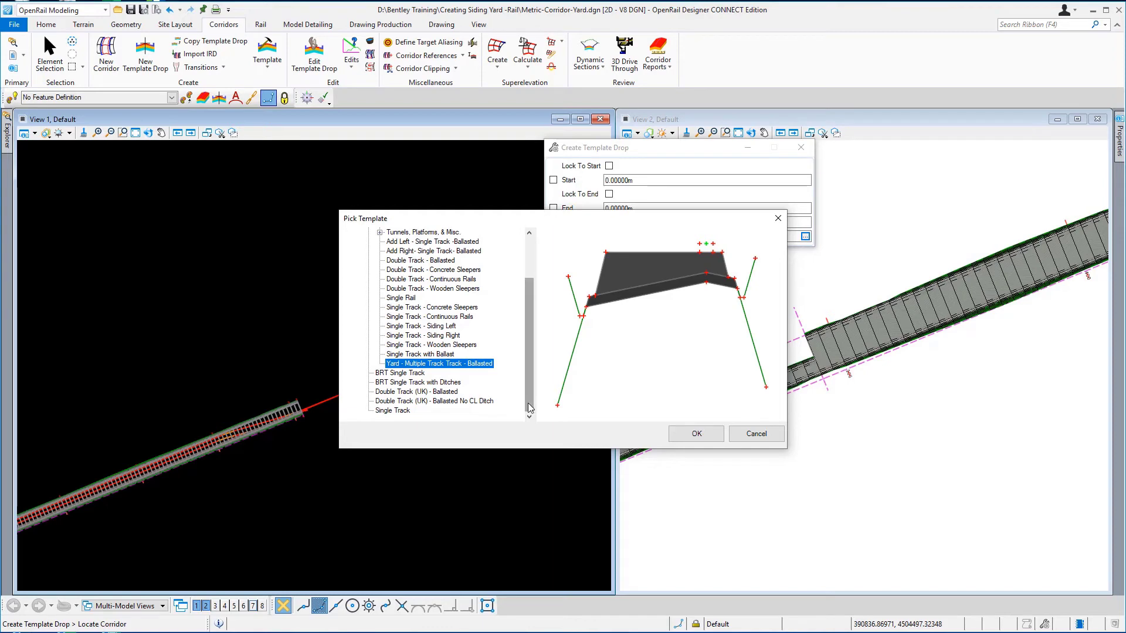
left_click(437, 358)
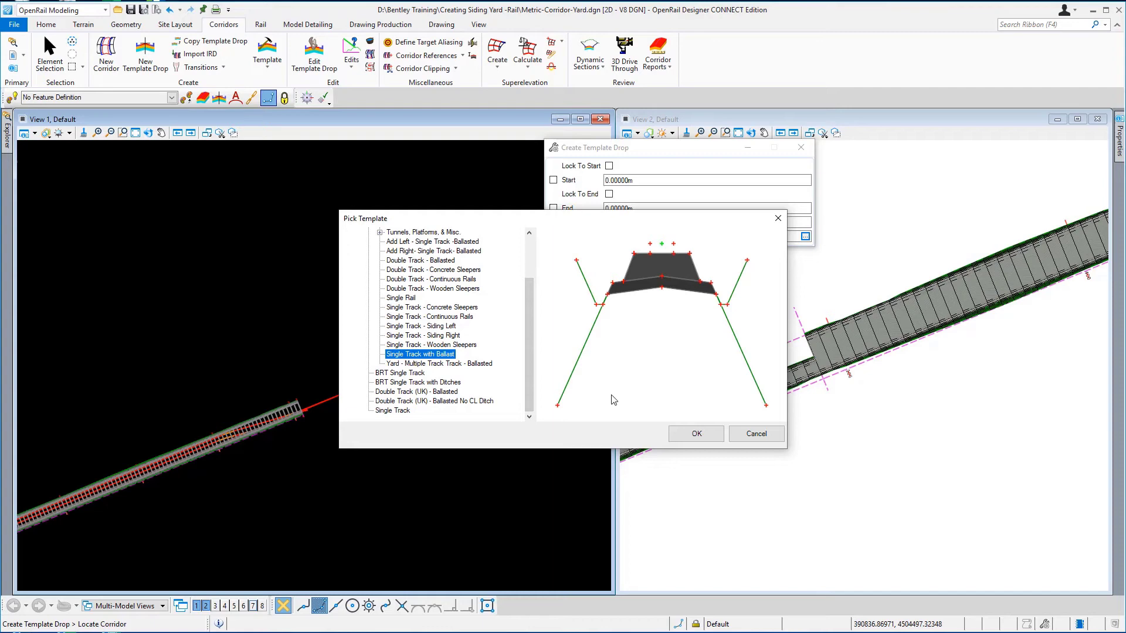
left_click(699, 435)
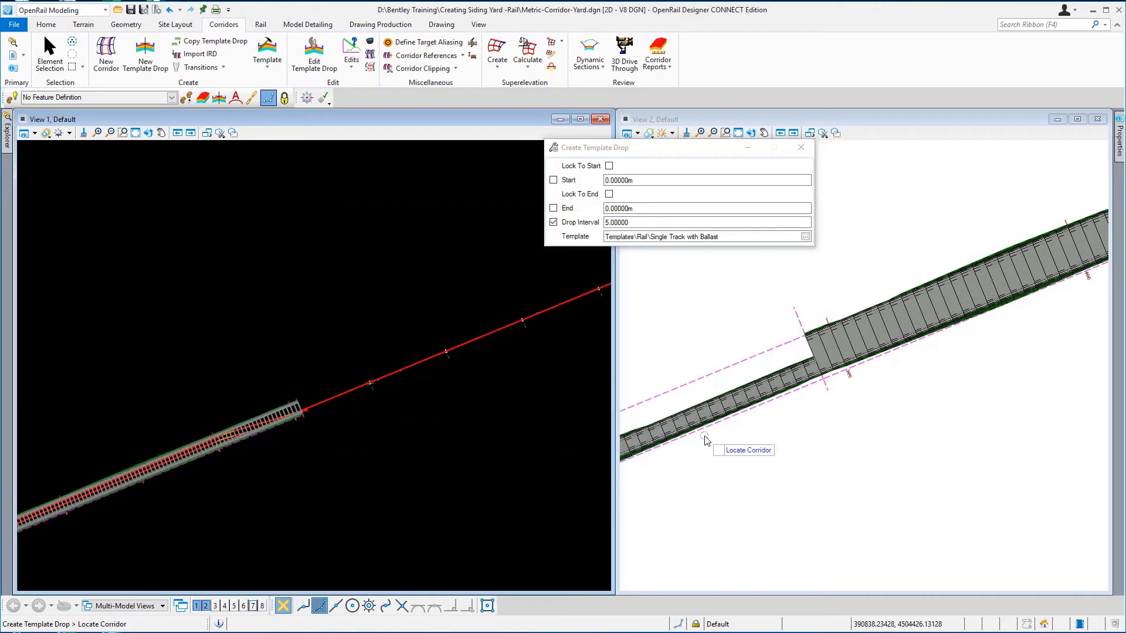
left_click(297, 401)
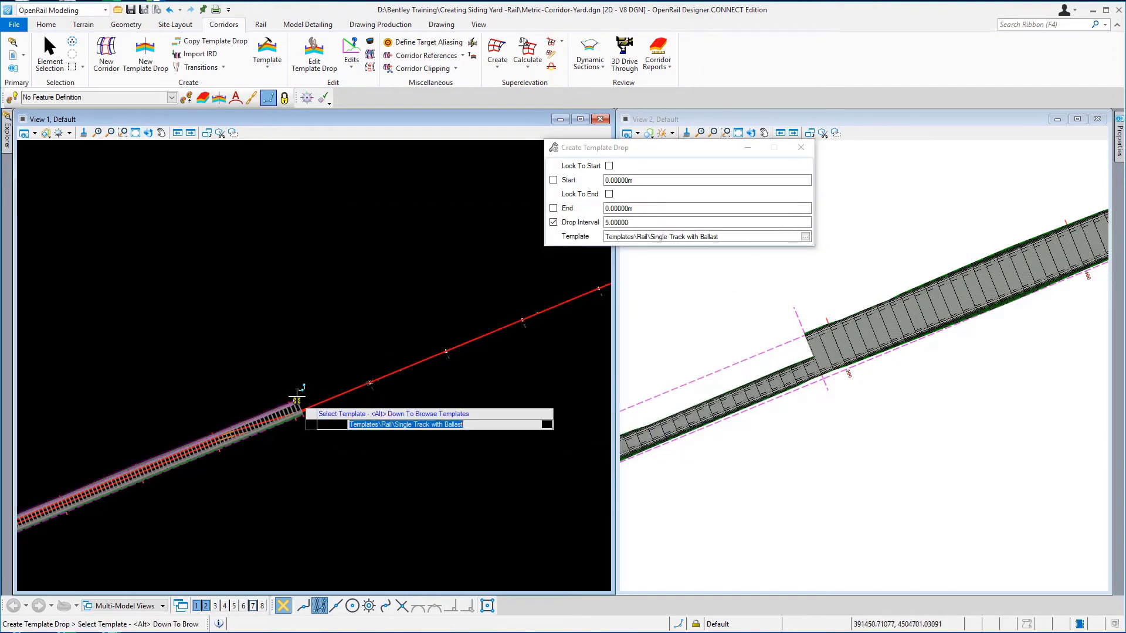
left_click(296, 326)
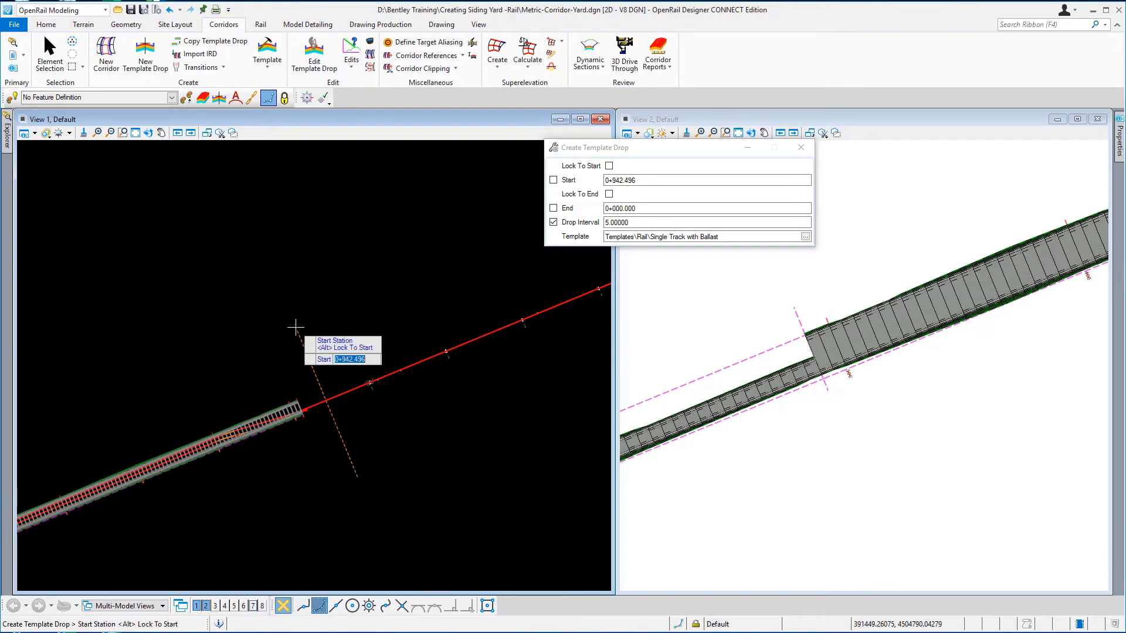
type("910")
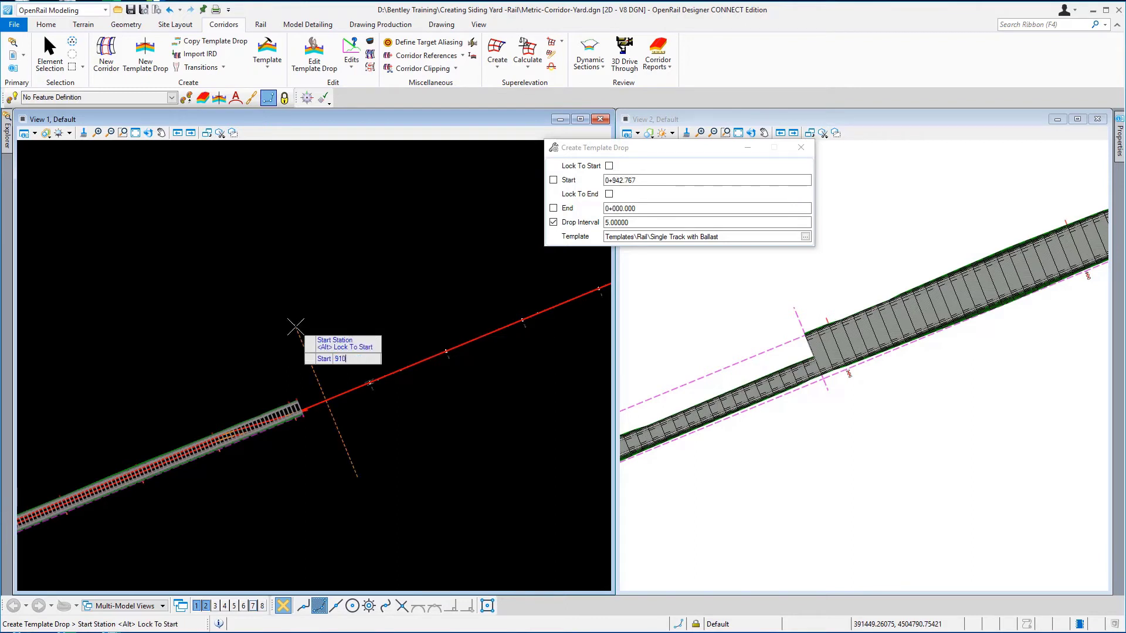
key("Return")
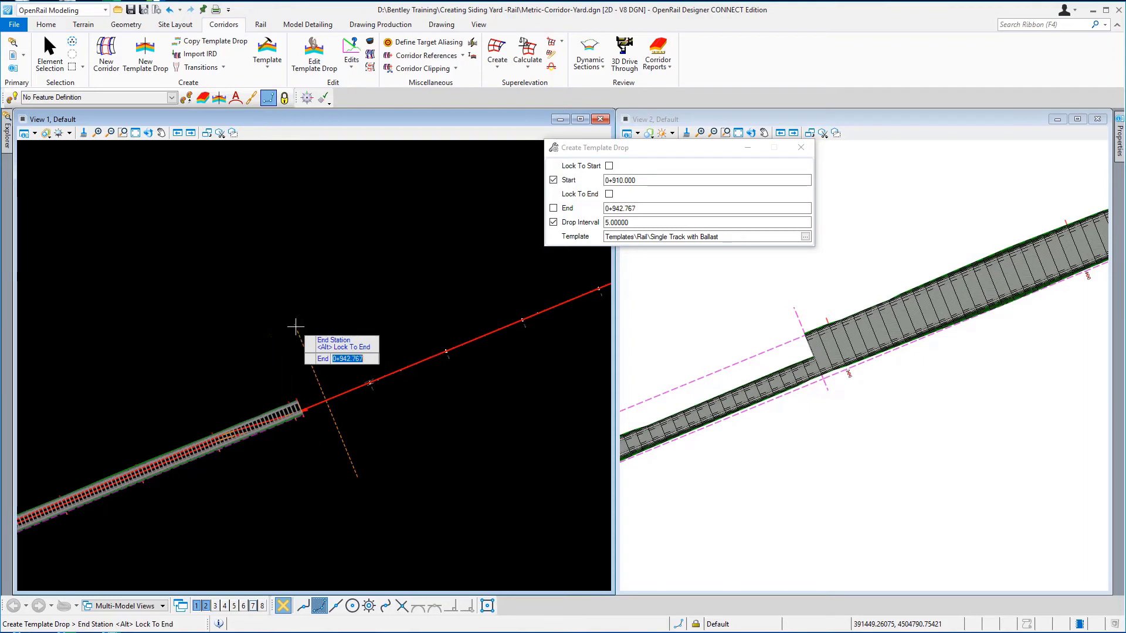
key("alt")
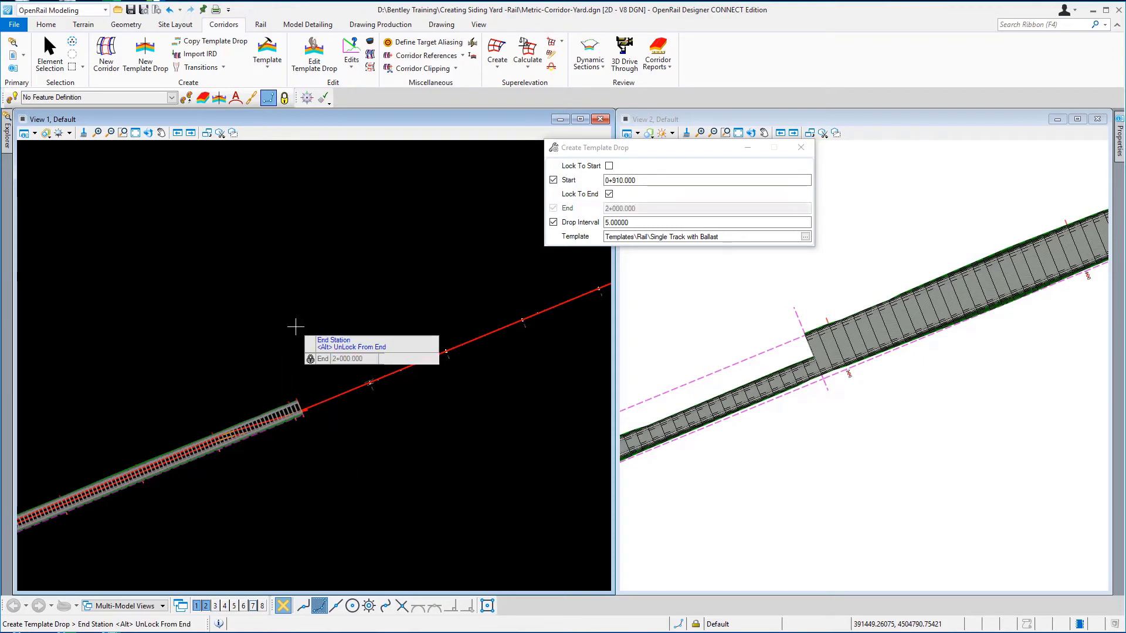
left_click(296, 327)
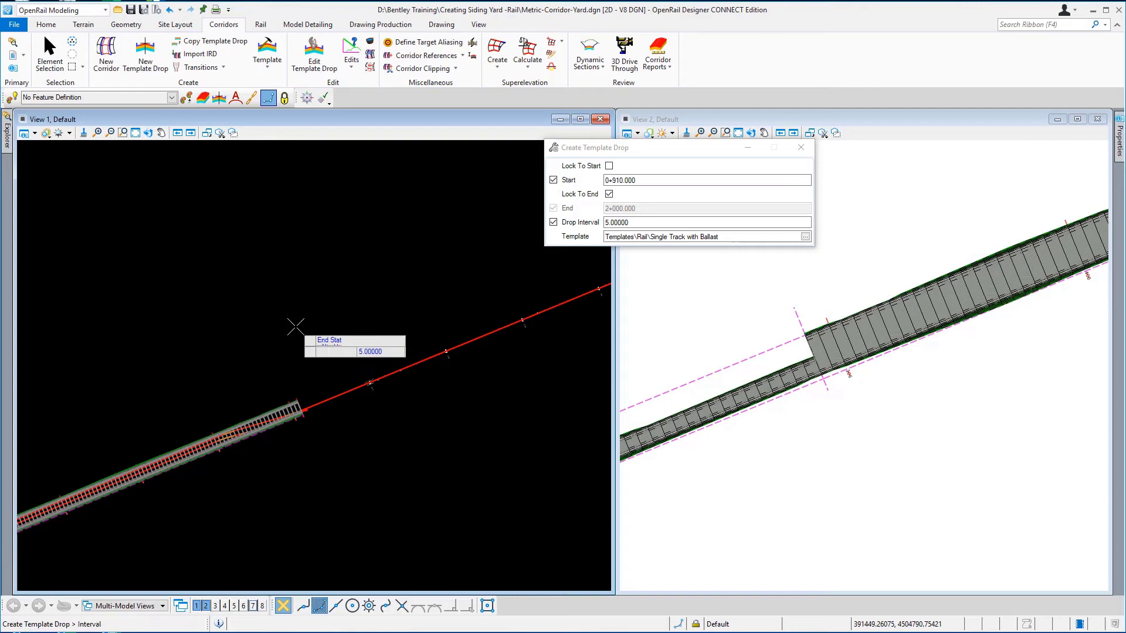
left_click(295, 327)
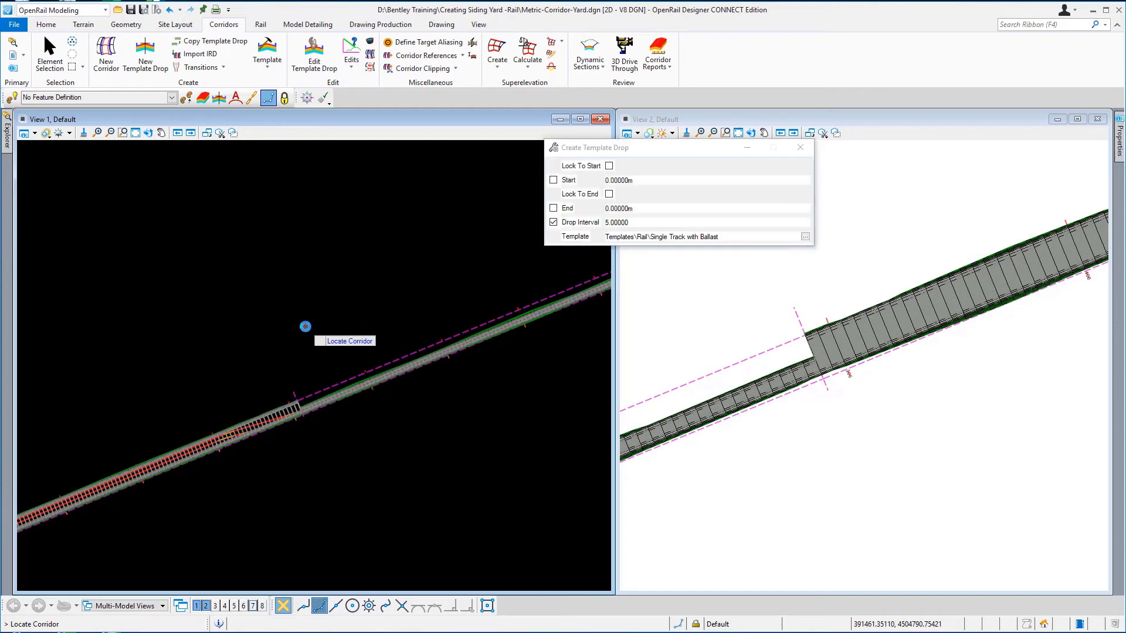
Step: Zoom out, pan along the corridor, and zoom in on where the tie pattern changes
right_click(305, 326)
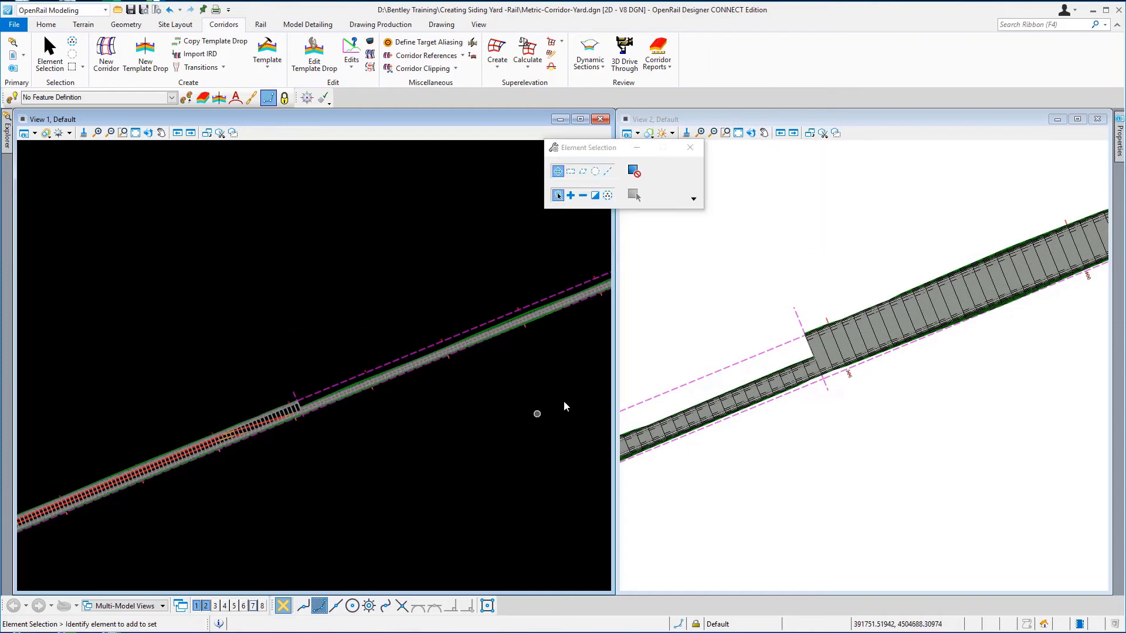
middle_click_drag(535, 410, 384, 448)
scroll(925, 272, "down", 3)
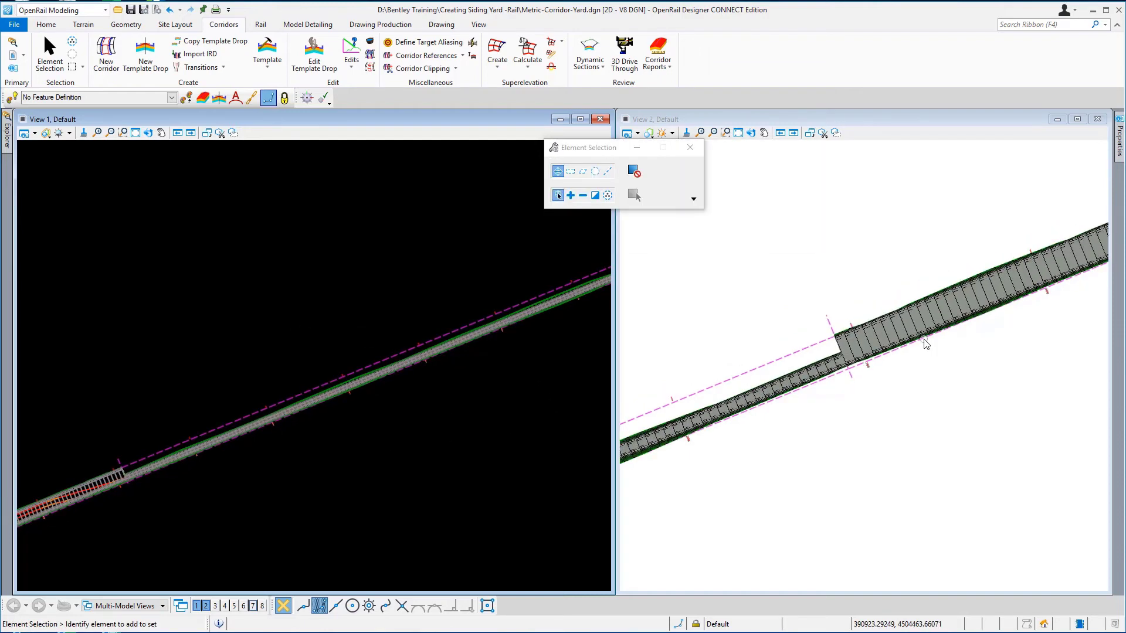
scroll(1000, 310, "down", 3)
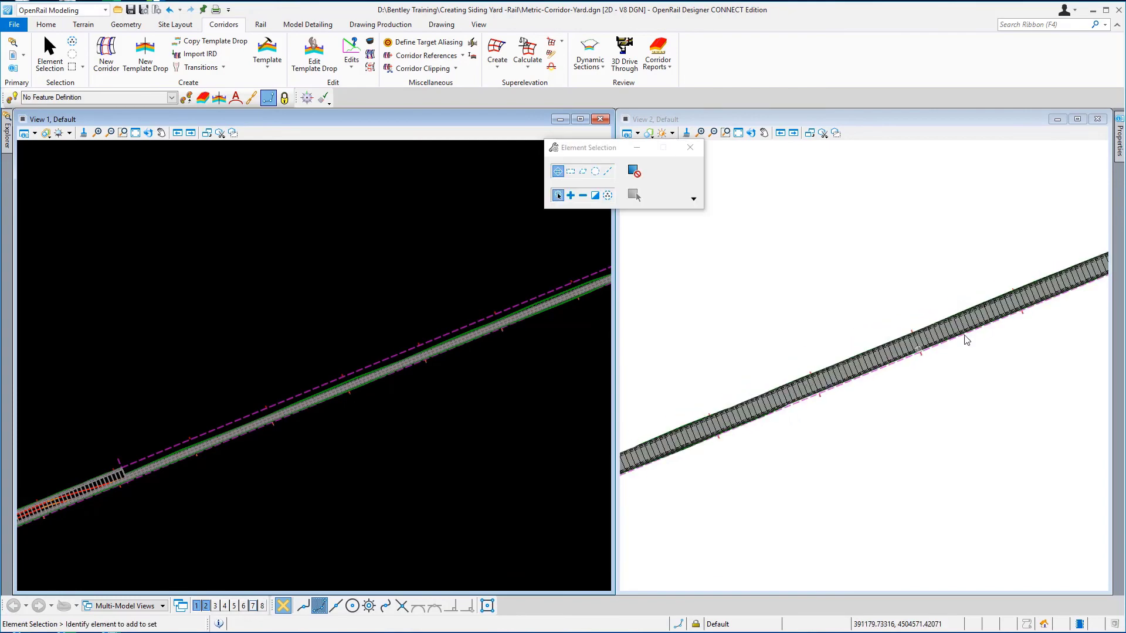
scroll(997, 328, "down", 3)
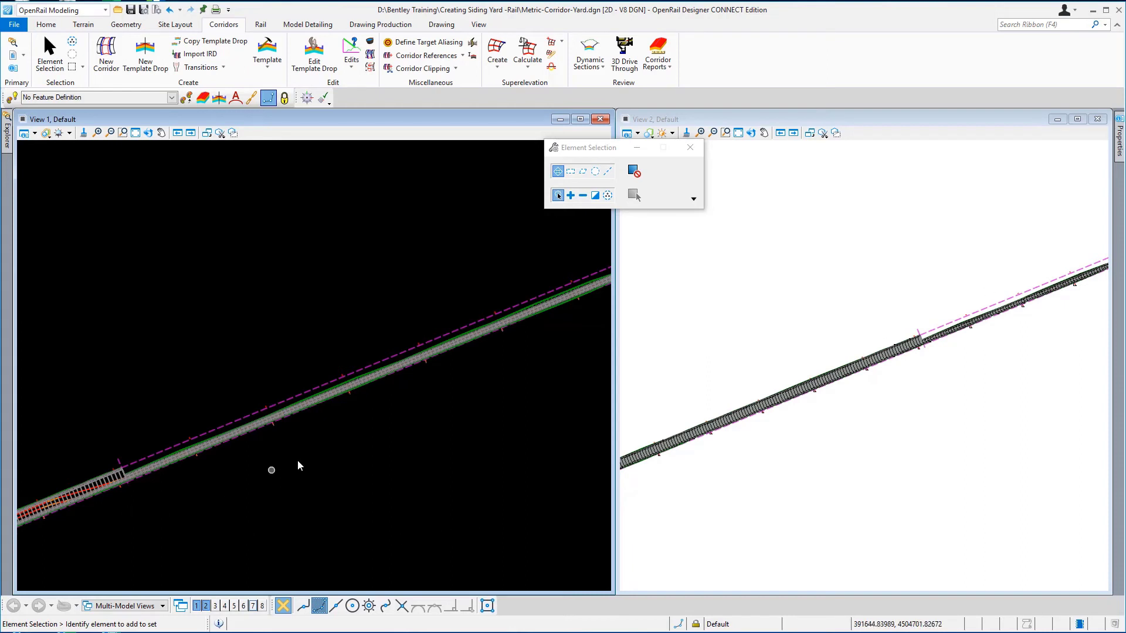
middle_click_drag(278, 472, 465, 390)
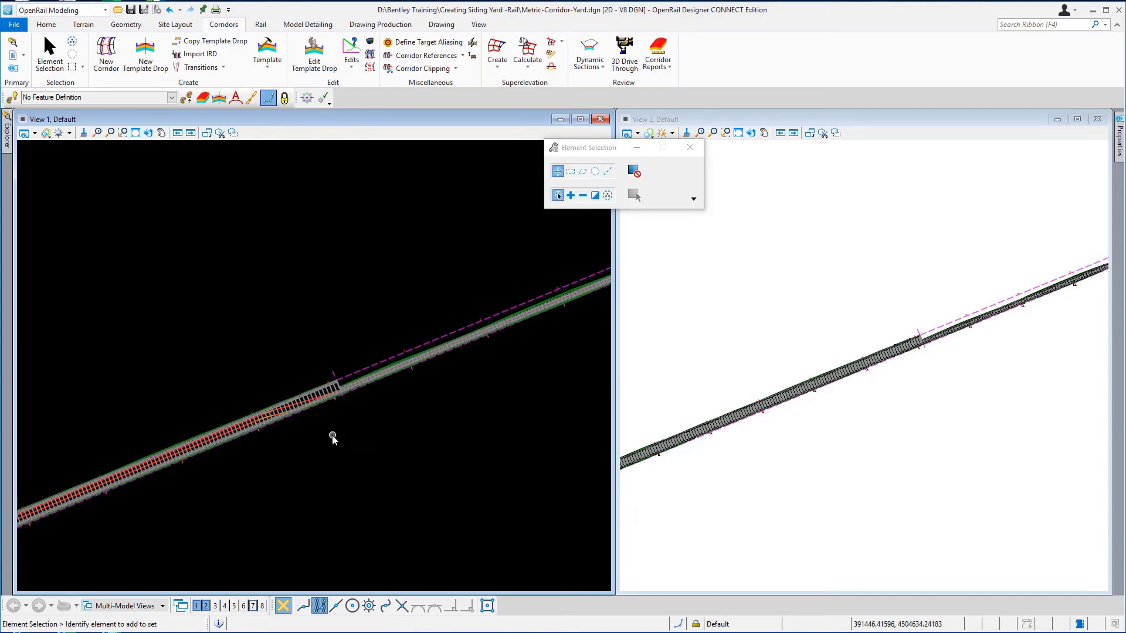
scroll(256, 418, "up", 5)
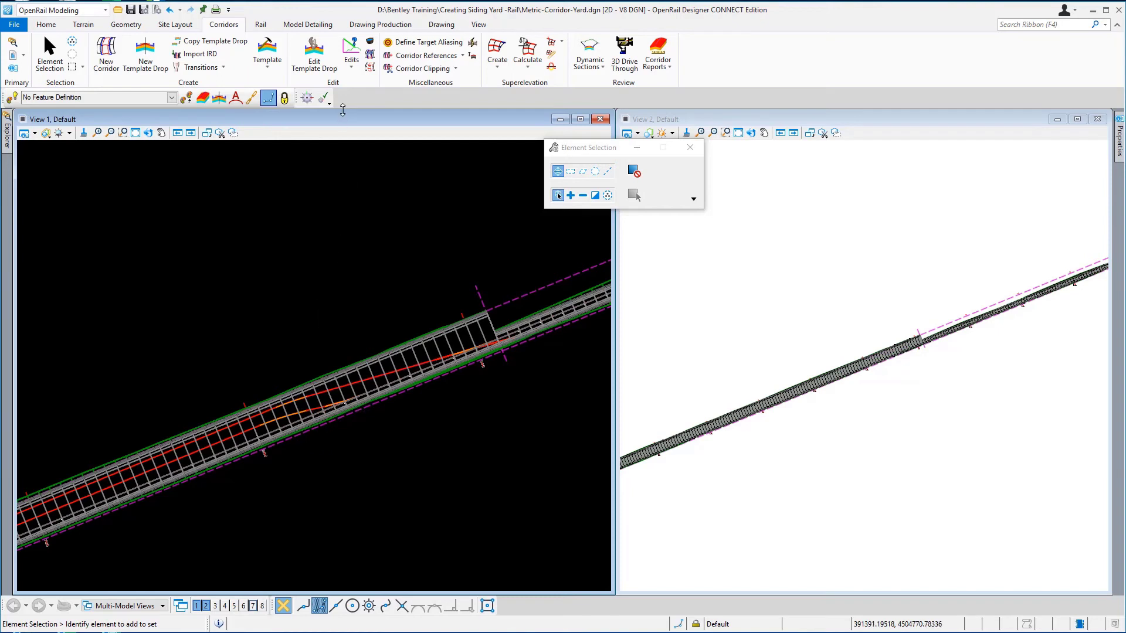
Step: Create a parametric constraint on the corridor from station 0+815 to 0+910
left_click(352, 68)
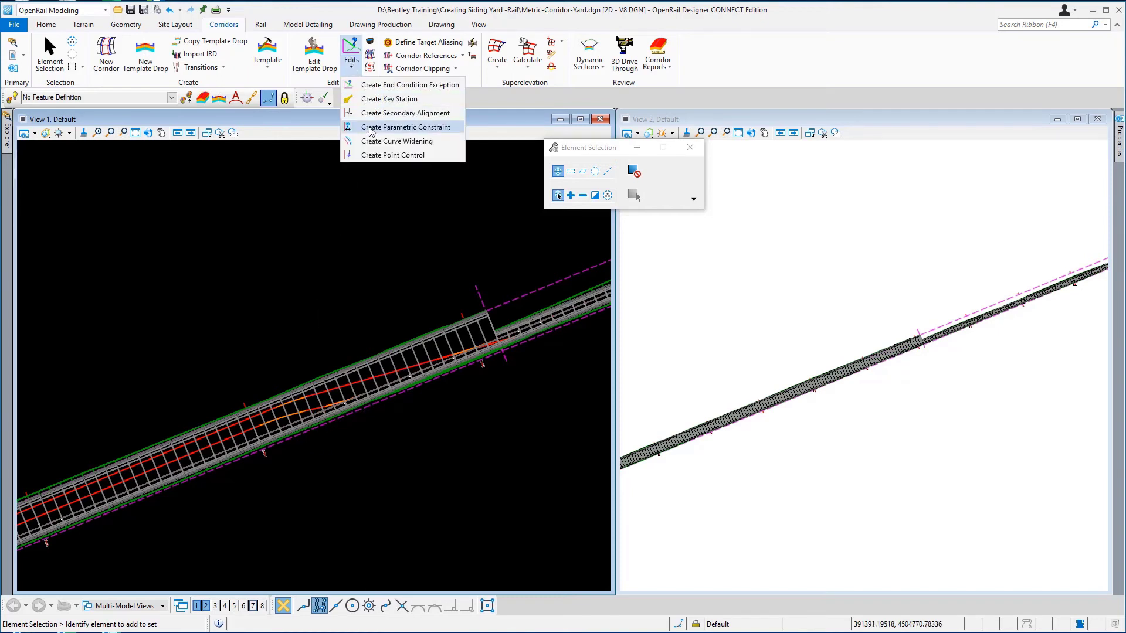
left_click(405, 127)
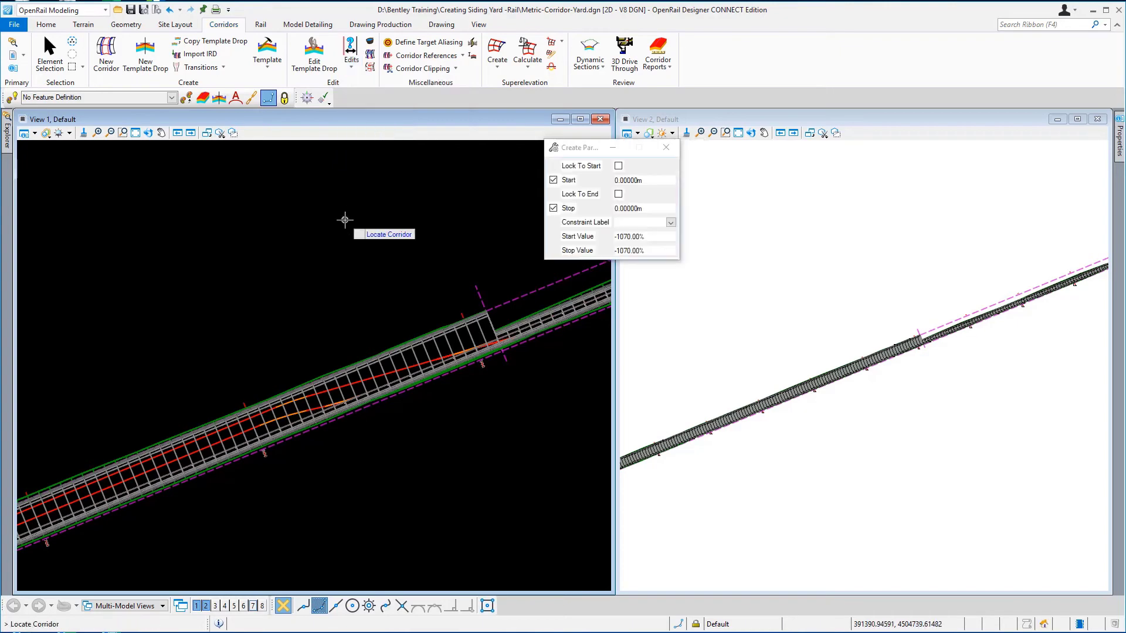
left_click(468, 313)
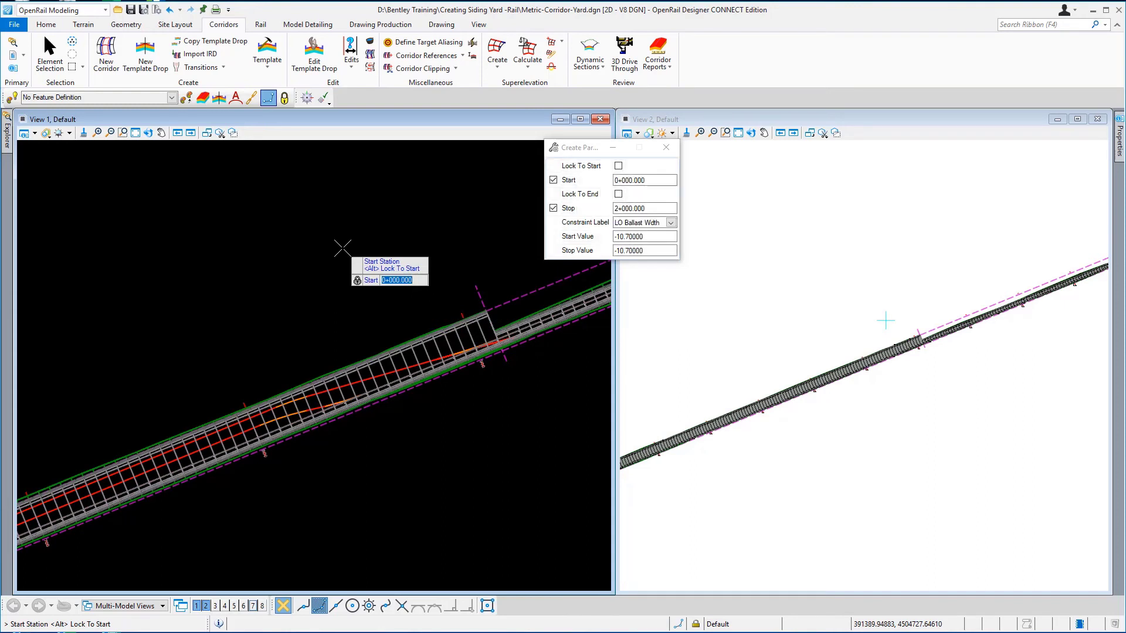
type("815")
key("Return")
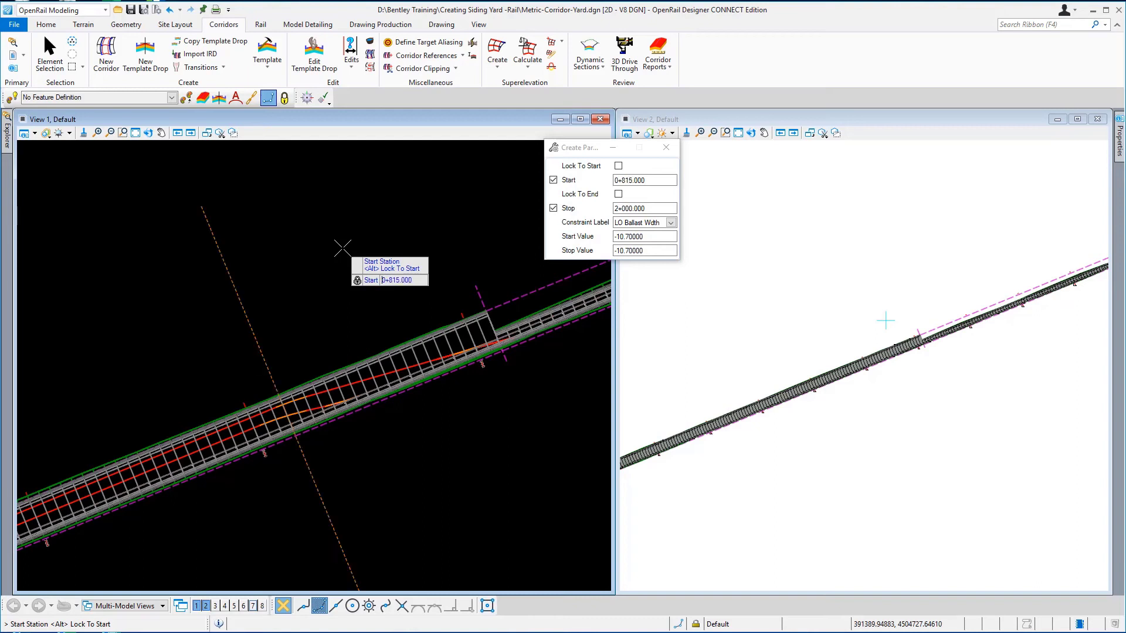
key("Return")
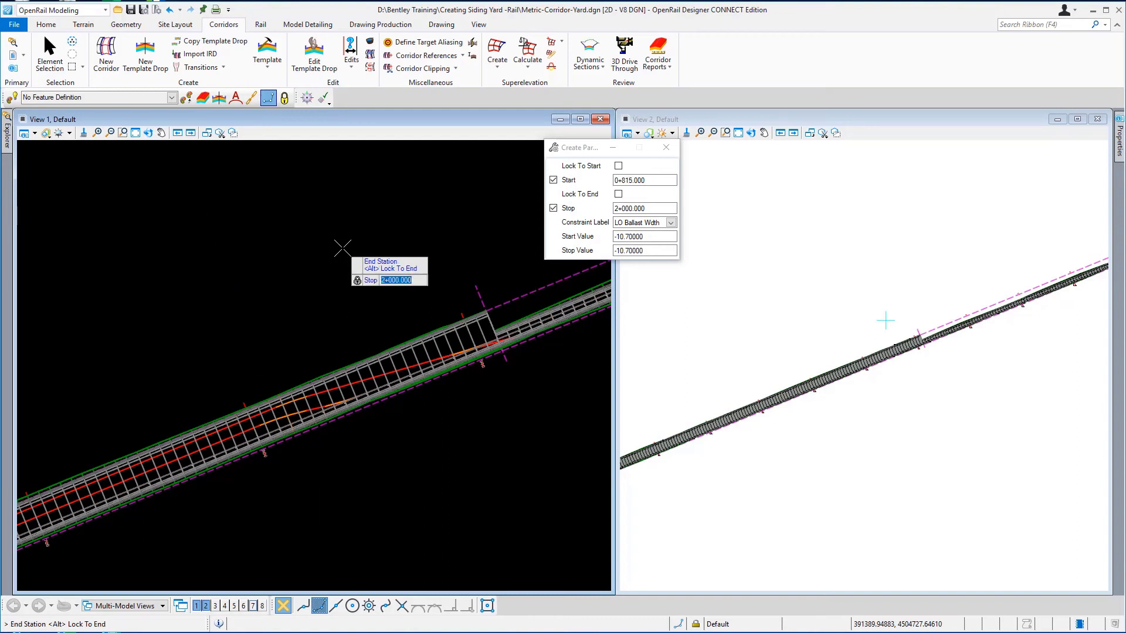
type("910")
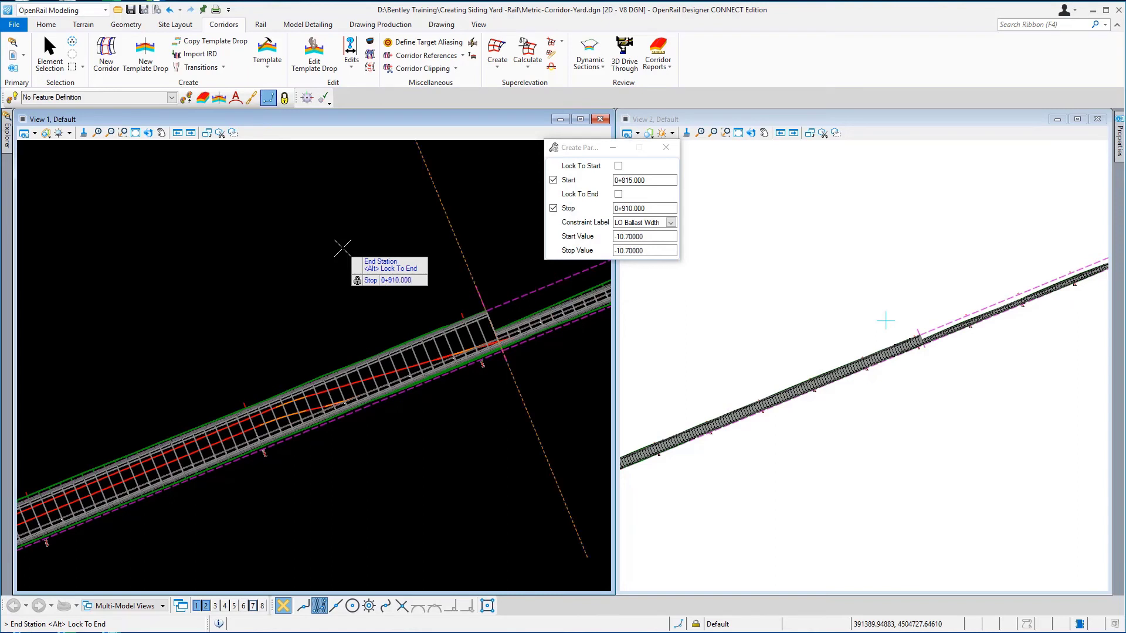
key("Return")
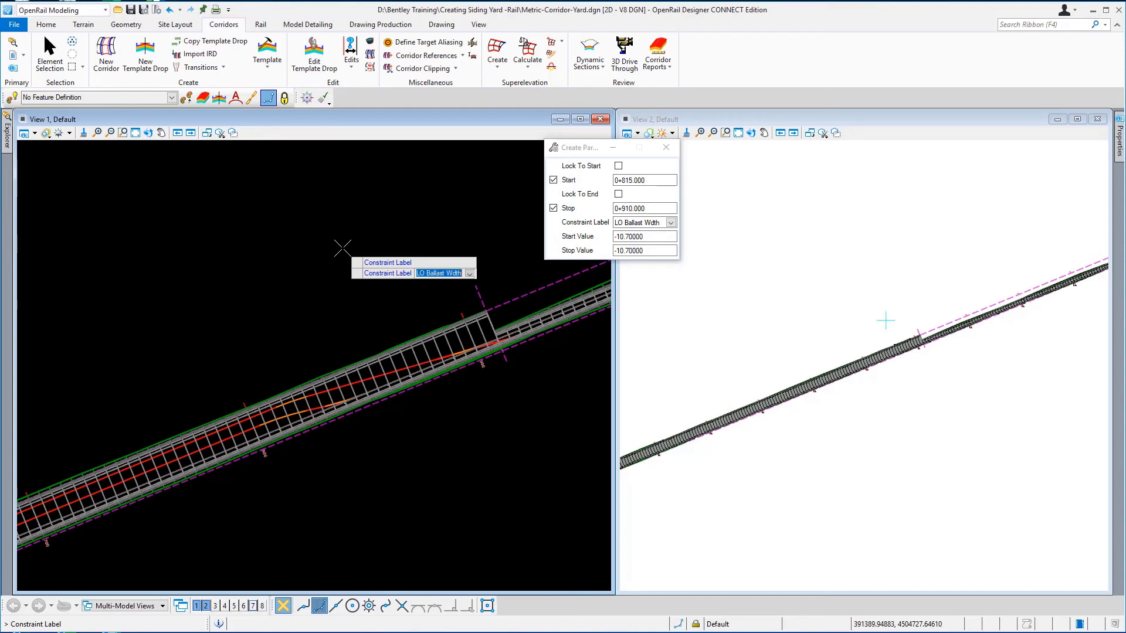
Step: Label the constraint LO Ballast Wdth with start value -10.7 and stop value -1.7, and apply it
left_click(342, 248)
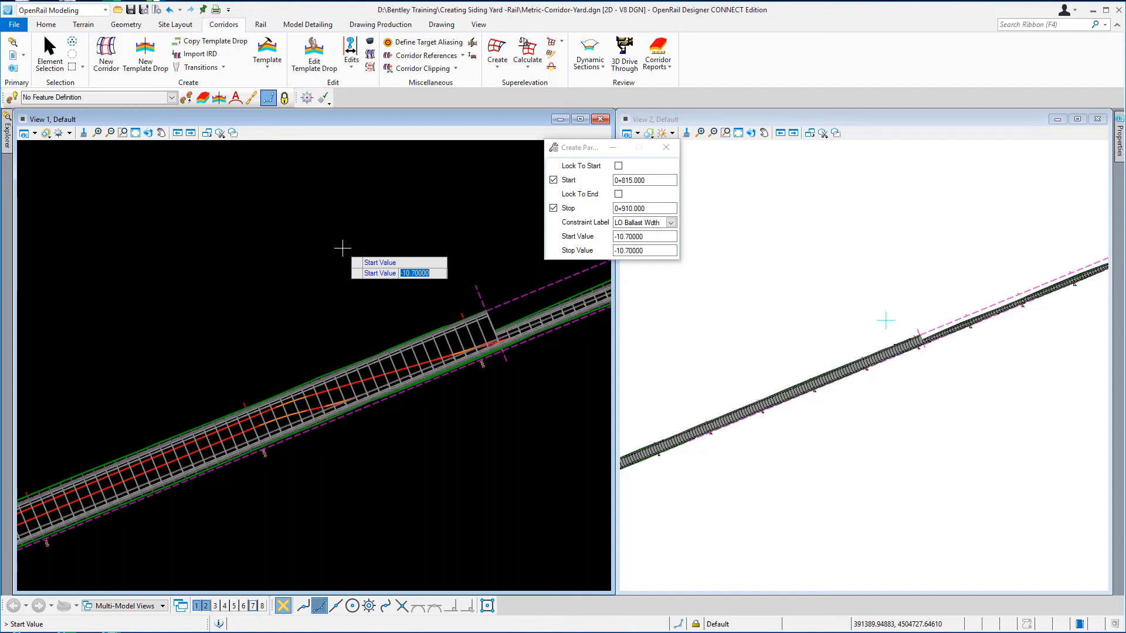
left_click(343, 249)
type("-1")
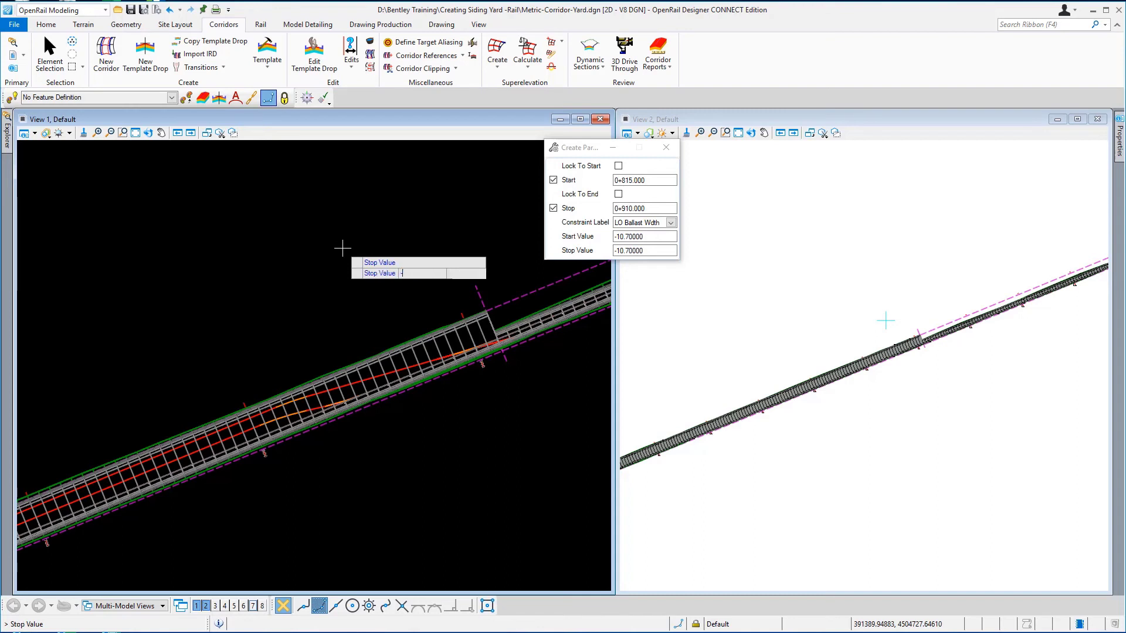
type(".7")
key("Return")
left_click(342, 248)
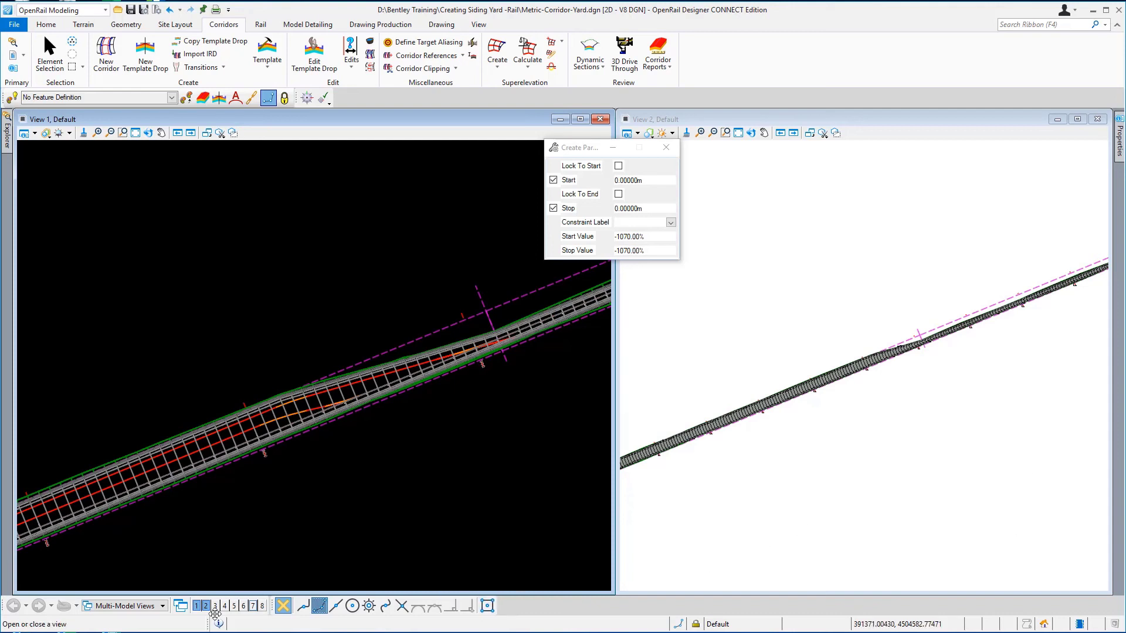
Step: Open the cross-section window below a shortened View 2 and arrange the view windows
left_click(253, 607)
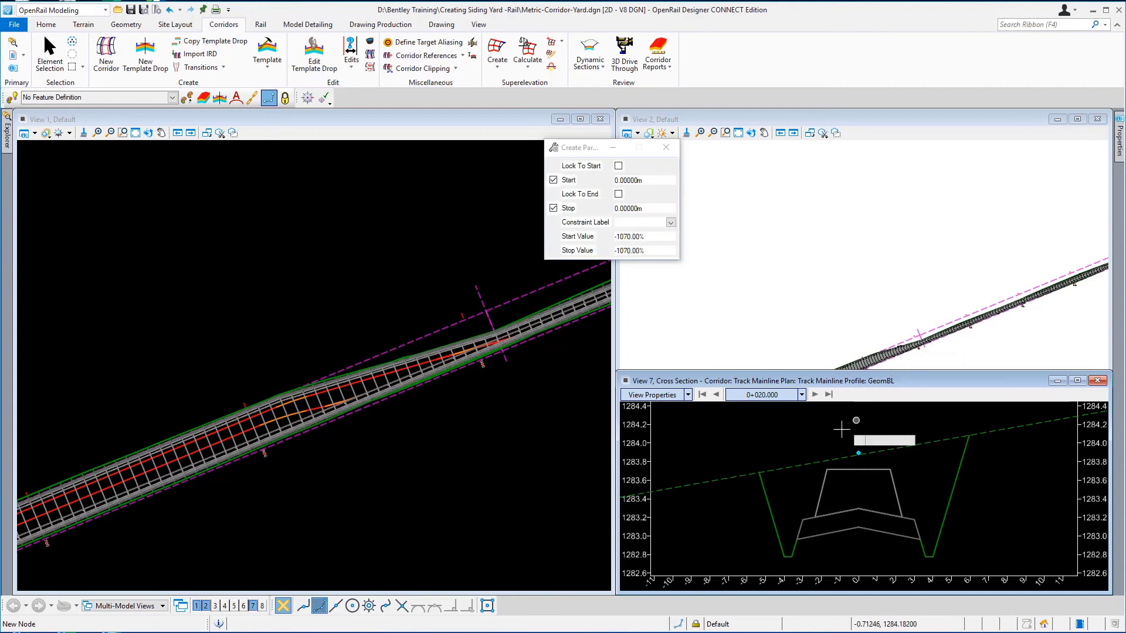
left_click_drag(935, 385, 595, 384)
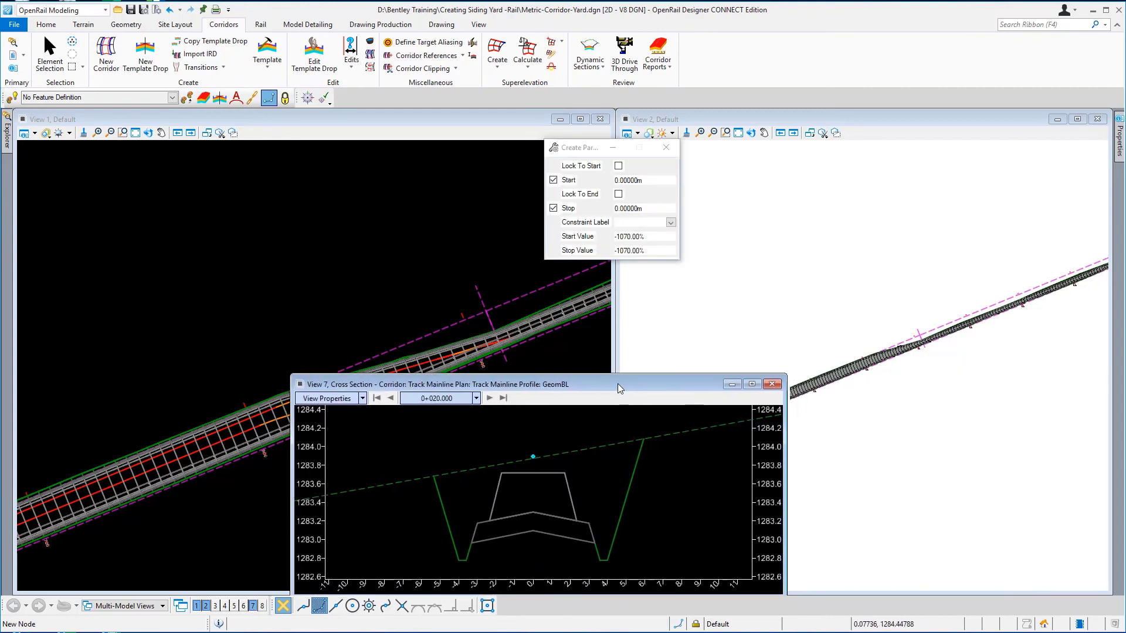
left_click_drag(958, 593, 928, 370)
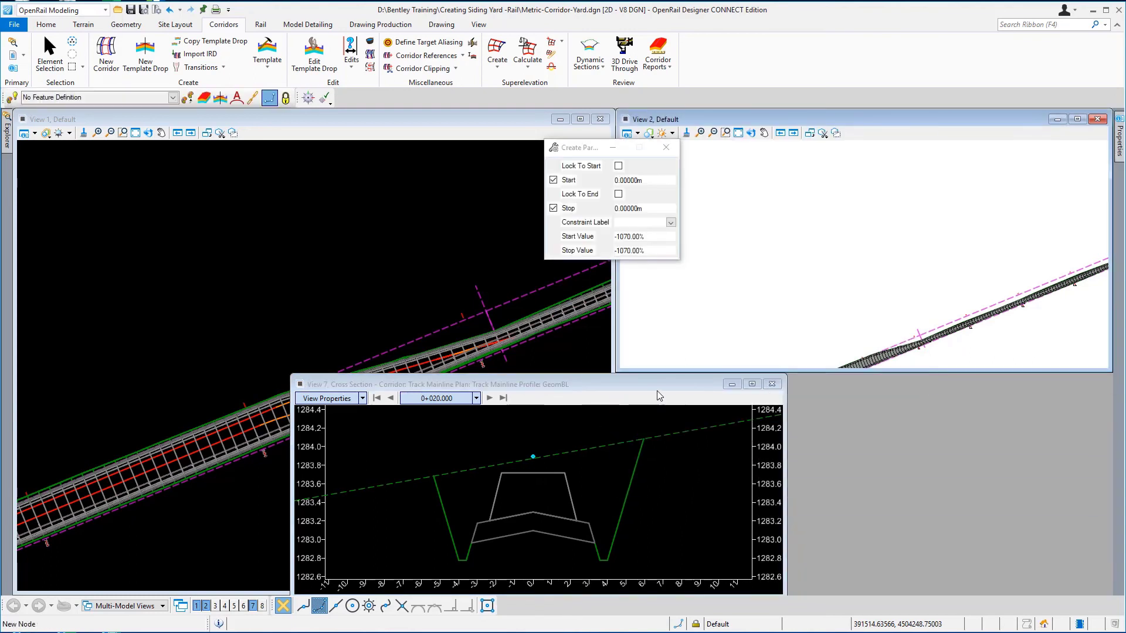
left_click_drag(657, 389, 976, 381)
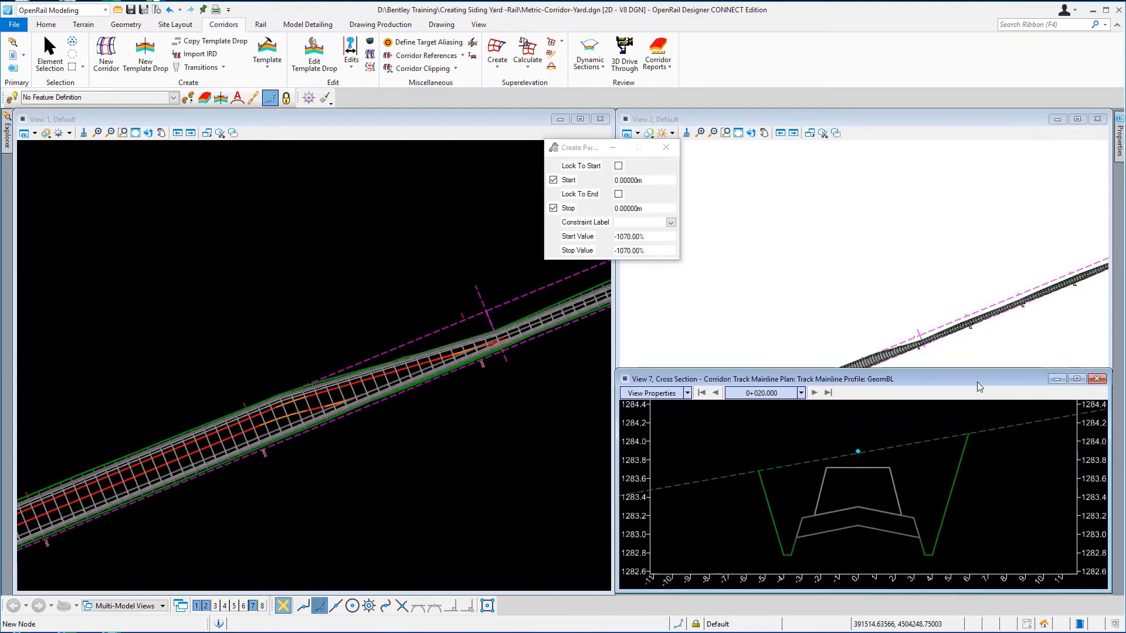
left_click(479, 26)
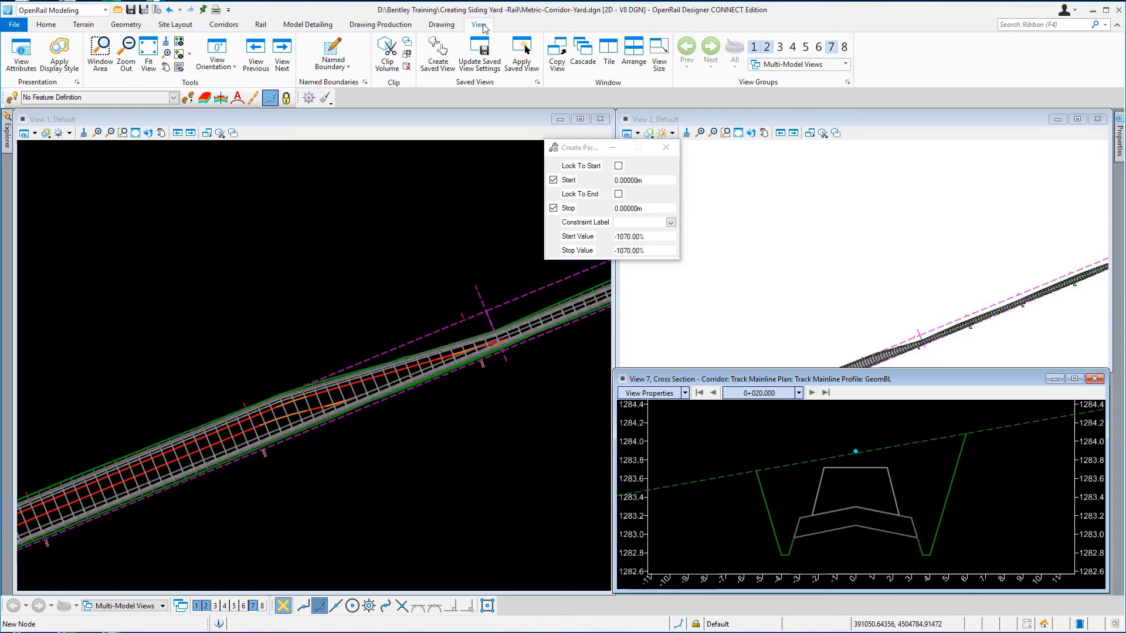
left_click(634, 53)
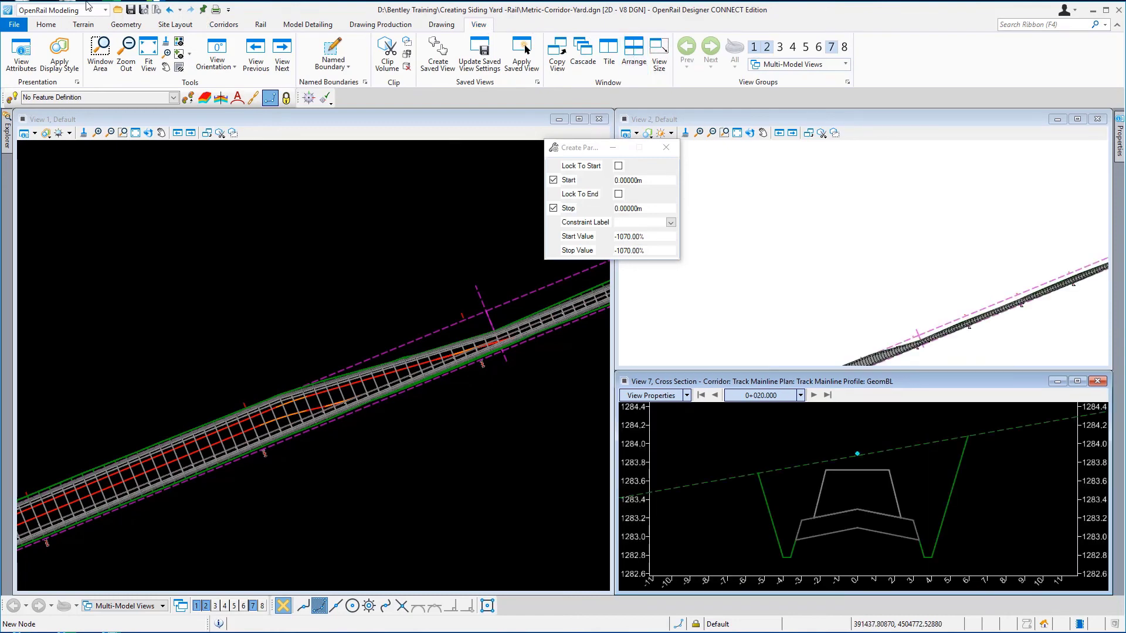
left_click(223, 24)
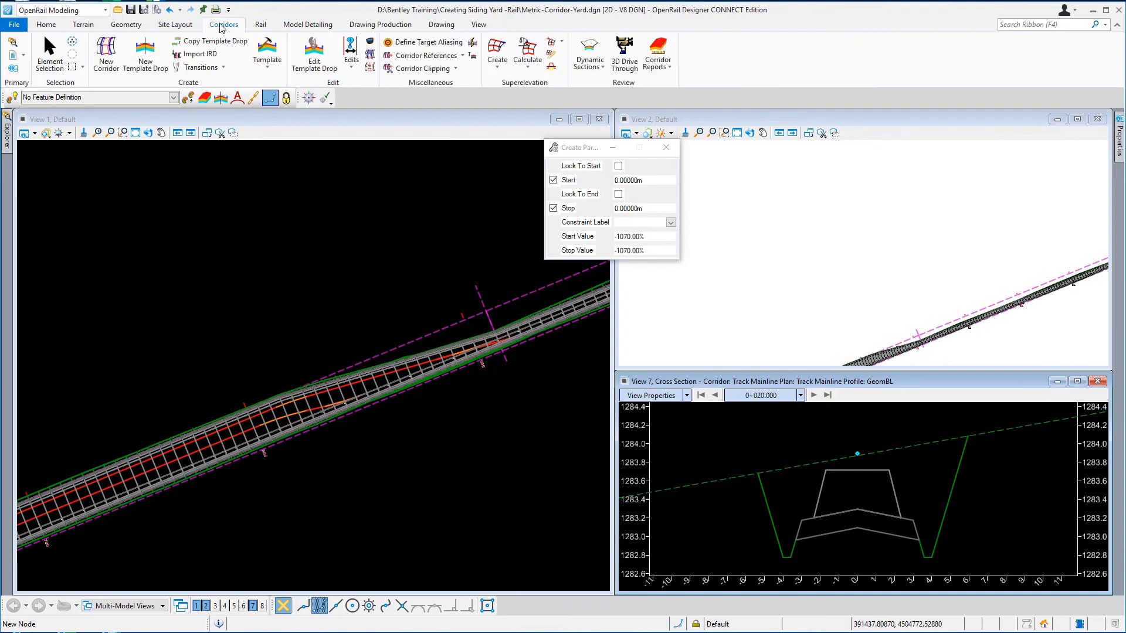
Step: Open a dynamic cross-section view of the Track Mainline corridor in View 7
left_click(600, 69)
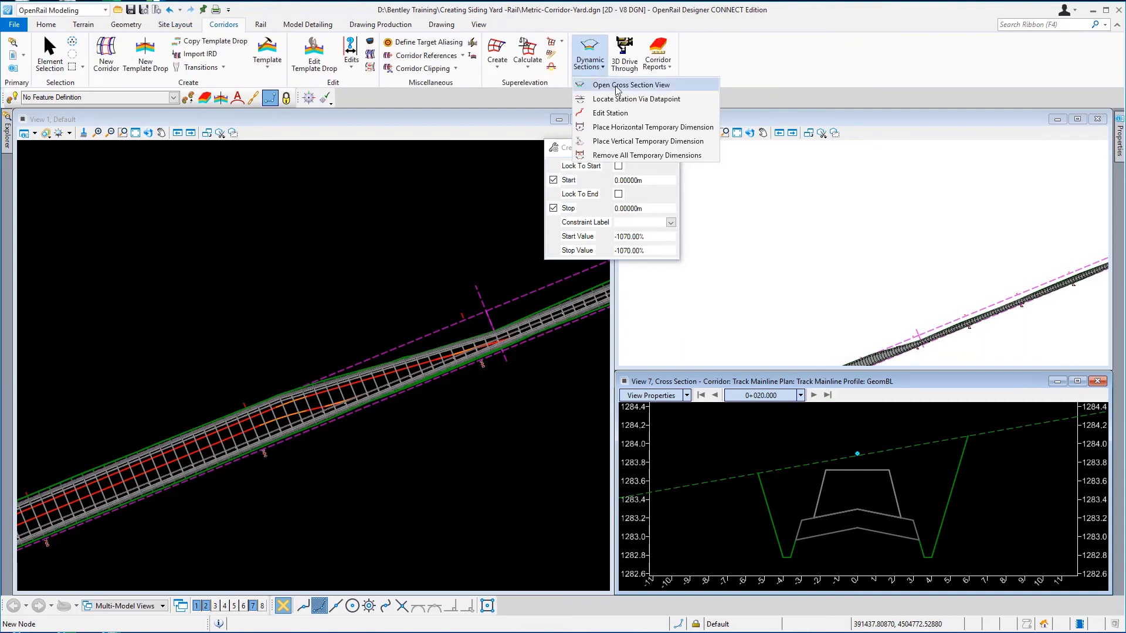
left_click(617, 86)
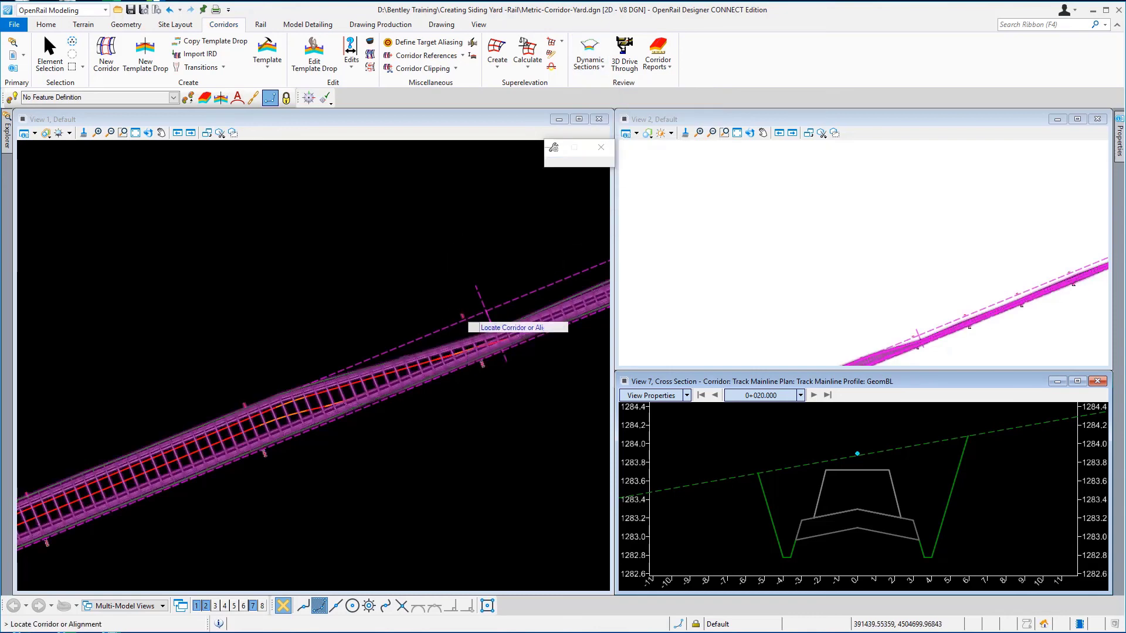
left_click(459, 313)
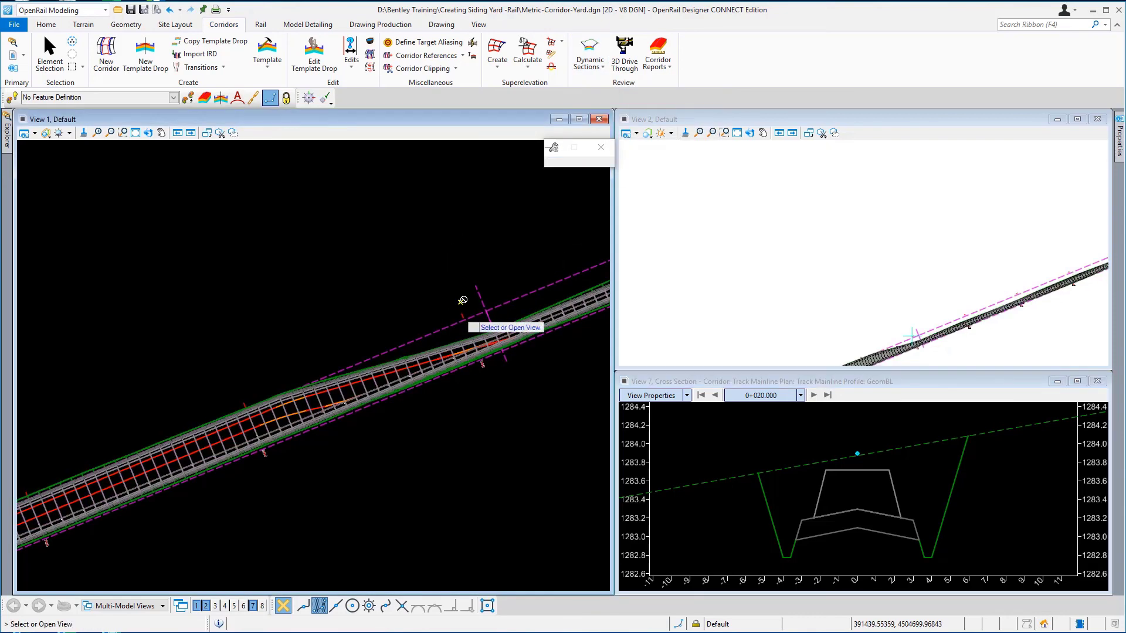
left_click(800, 434)
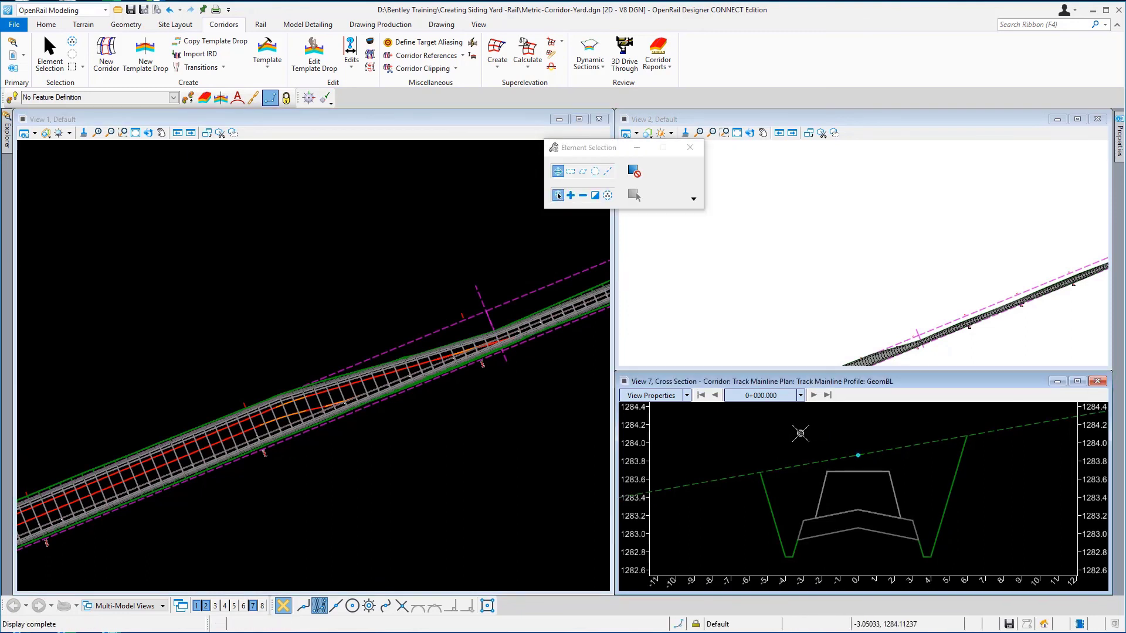
Step: Step the cross section forward to station 0+015 and bring up its view properties
left_click(814, 395)
left_click(814, 395)
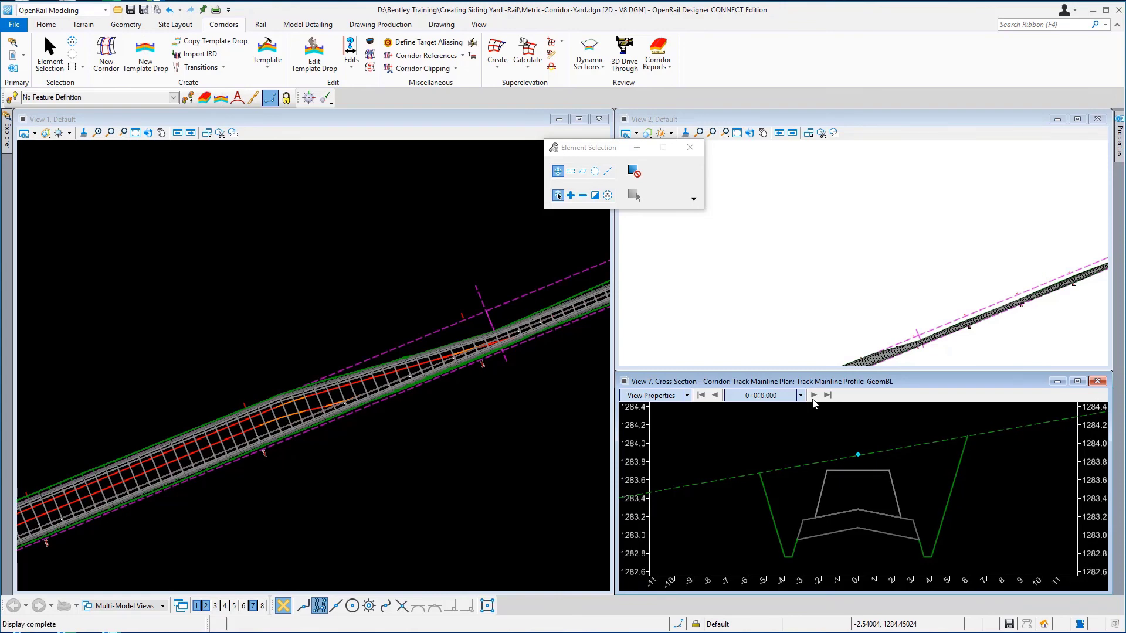
left_click(813, 395)
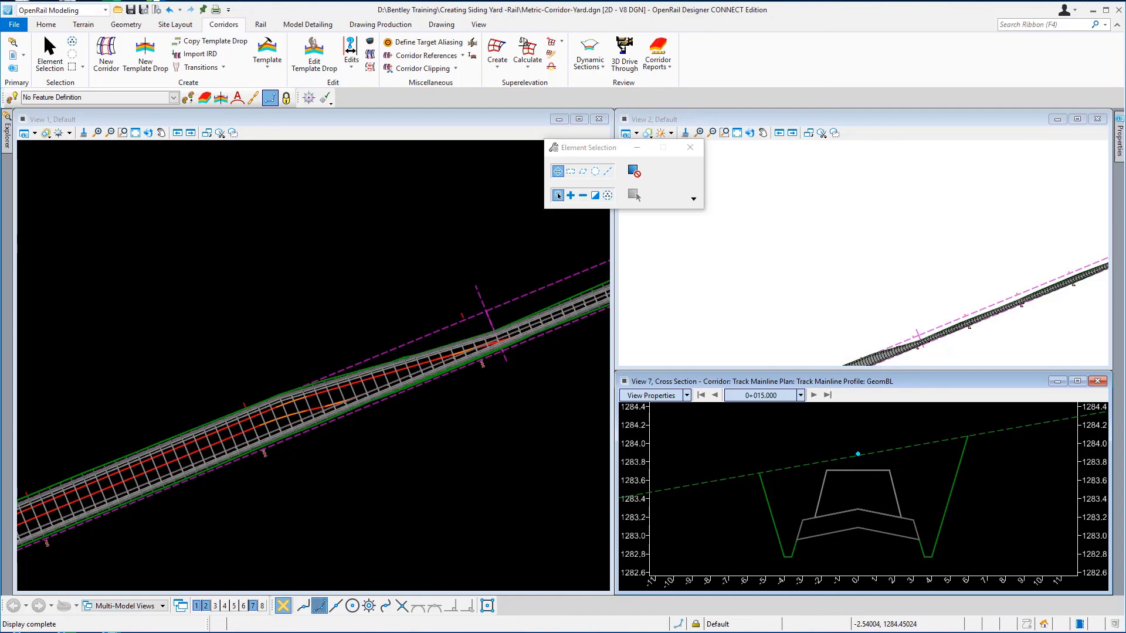
left_click(686, 396)
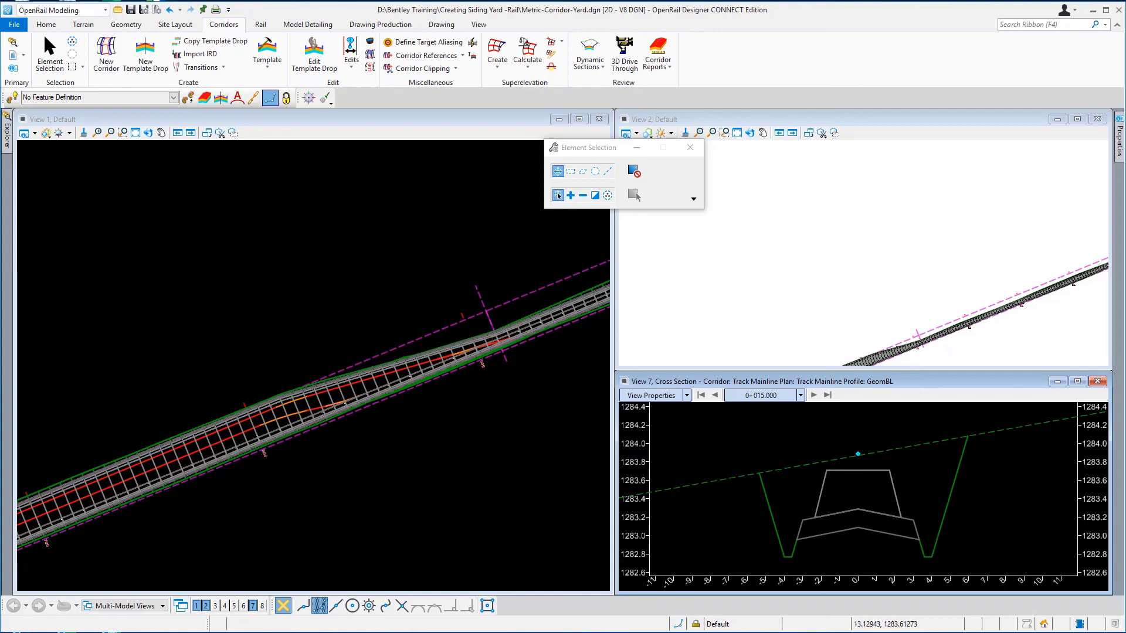
Step: Zoom out and pan both plan views to the corridor start showing the cyan section line
scroll(737, 313, "down", 4)
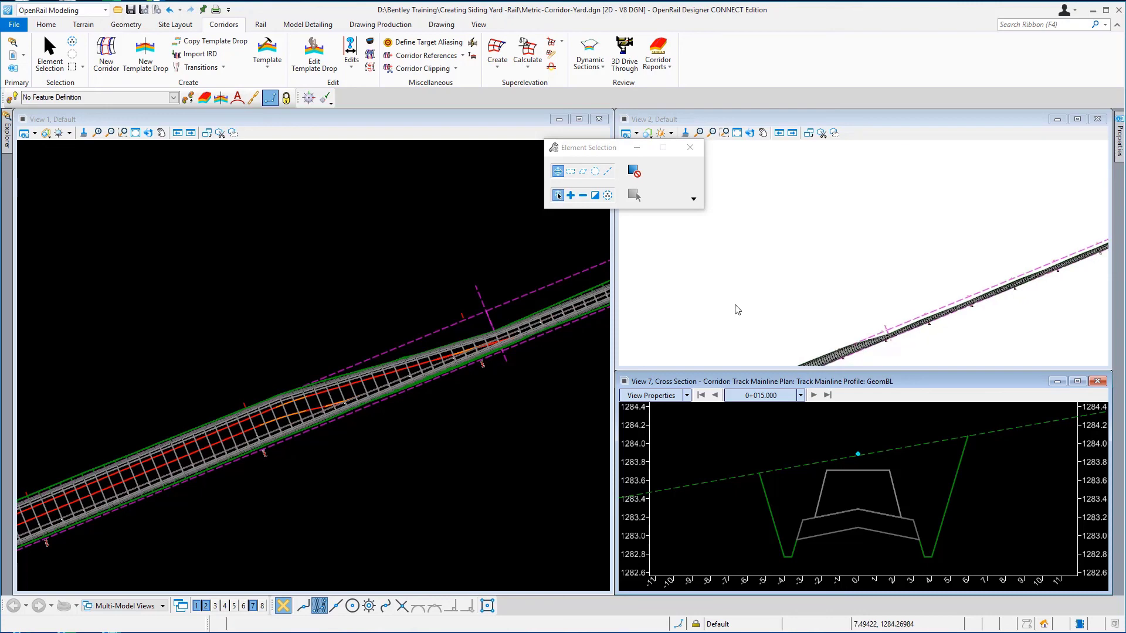
middle_click_drag(787, 332, 925, 261)
scroll(241, 455, "down", 1)
scroll(241, 455, "down", 4)
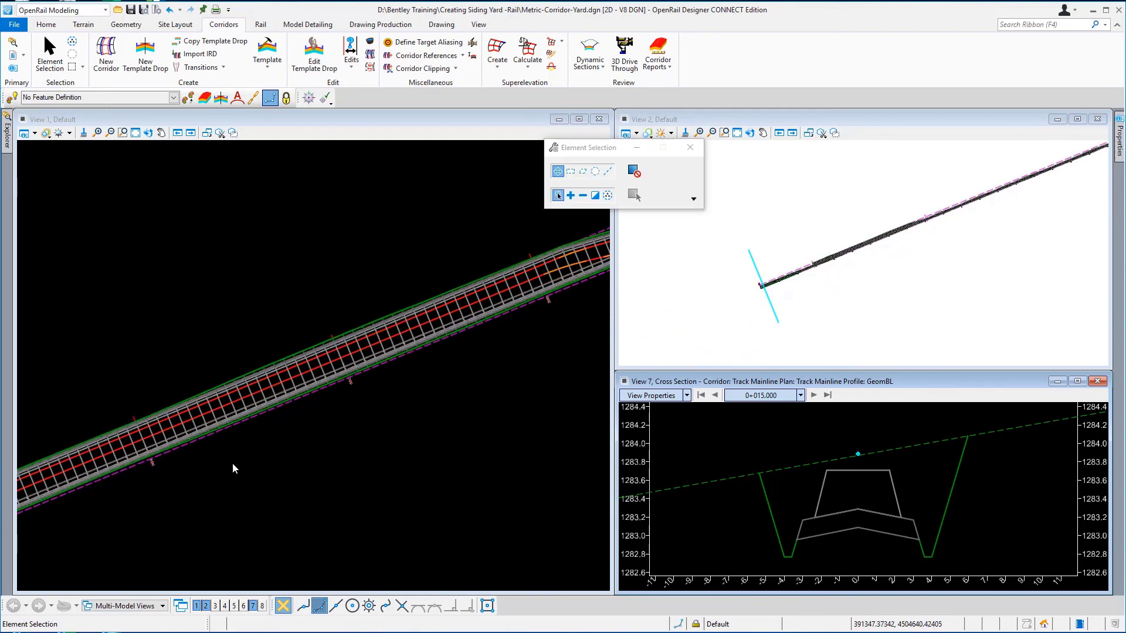
middle_click_drag(163, 509, 427, 322)
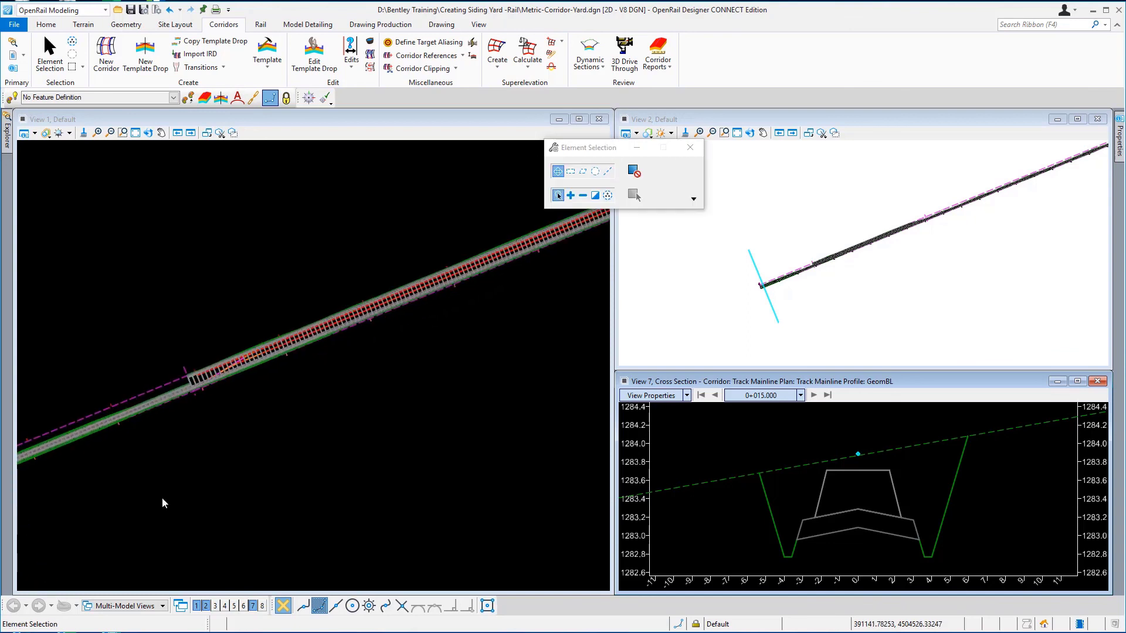
middle_click_drag(161, 497, 327, 389)
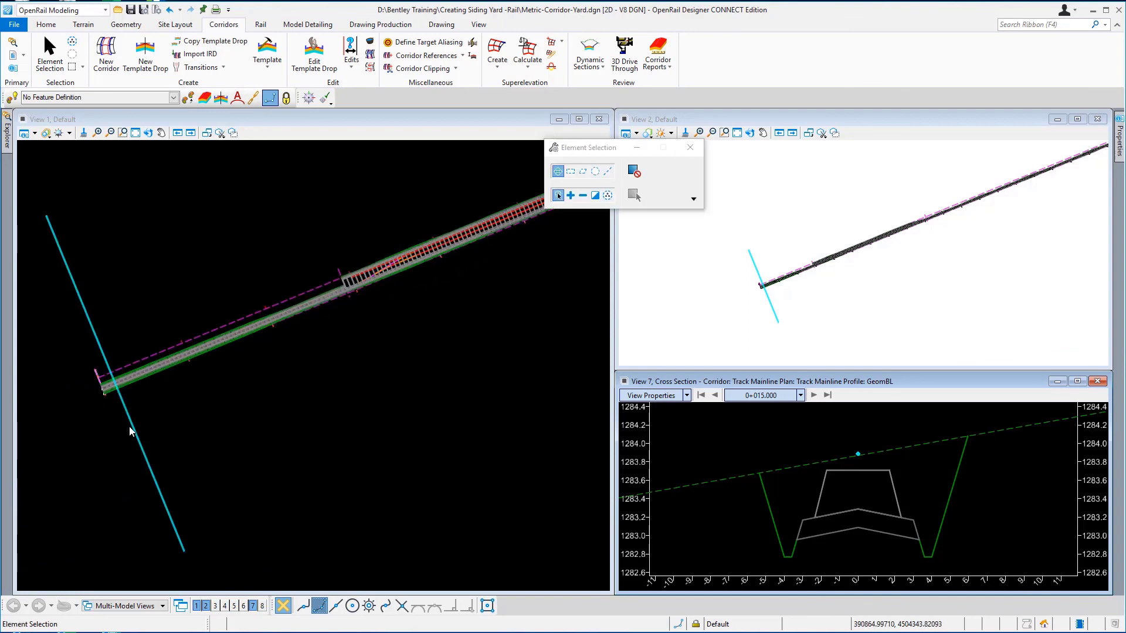